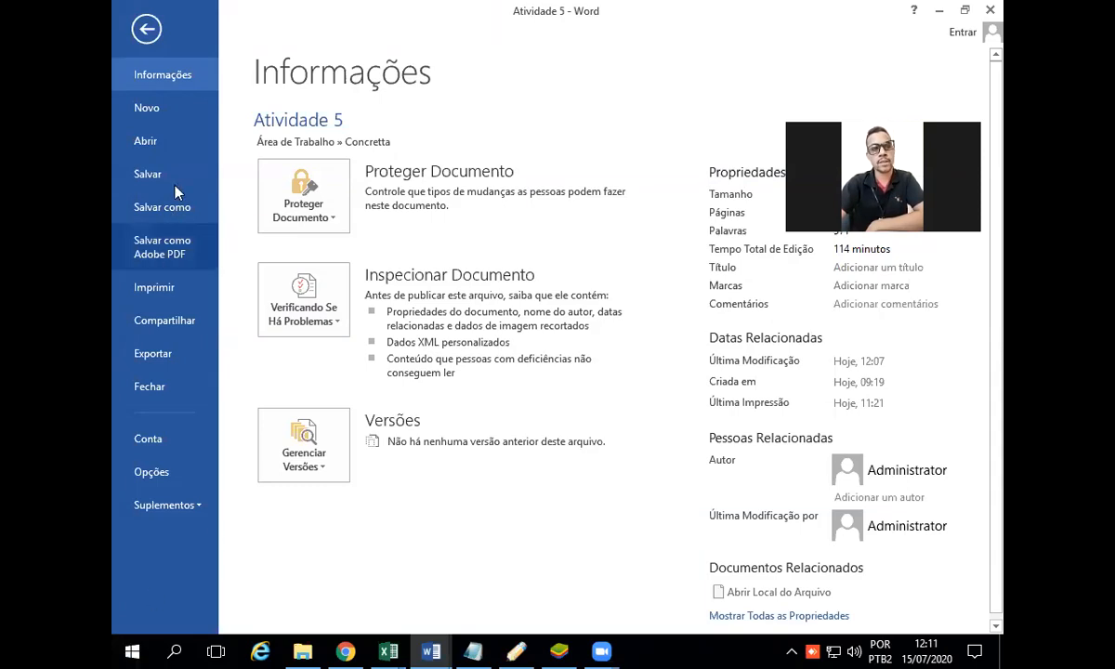
Step: Create a new blank document
{"action": "left_click", "coordinate": [131, 651]}
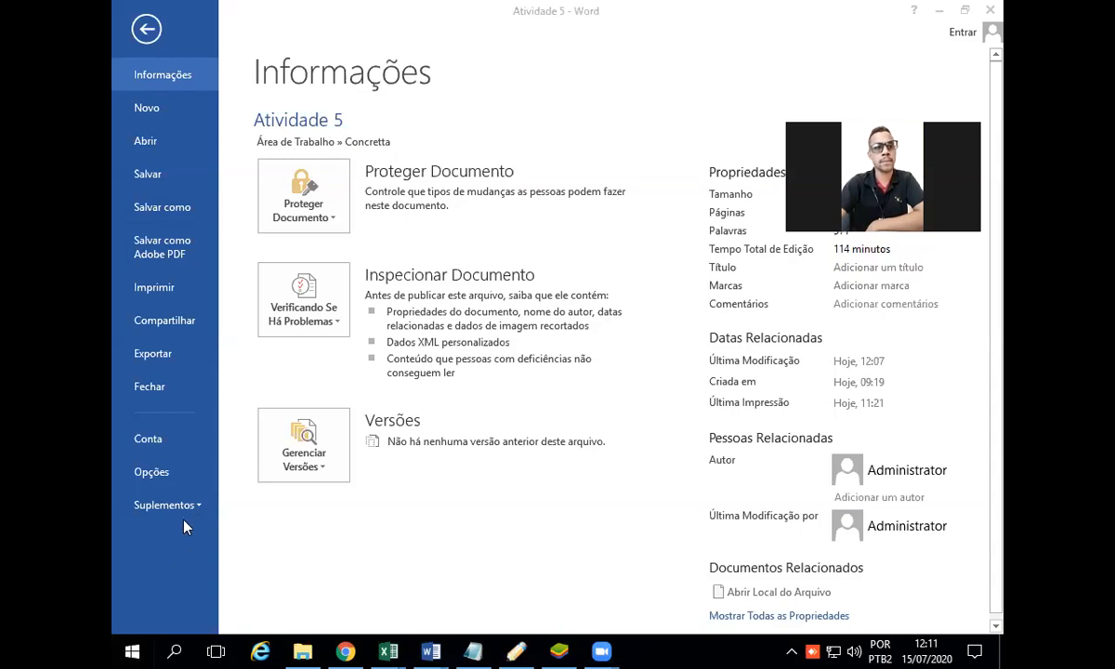
{"action": "left_click", "coordinate": [149, 34]}
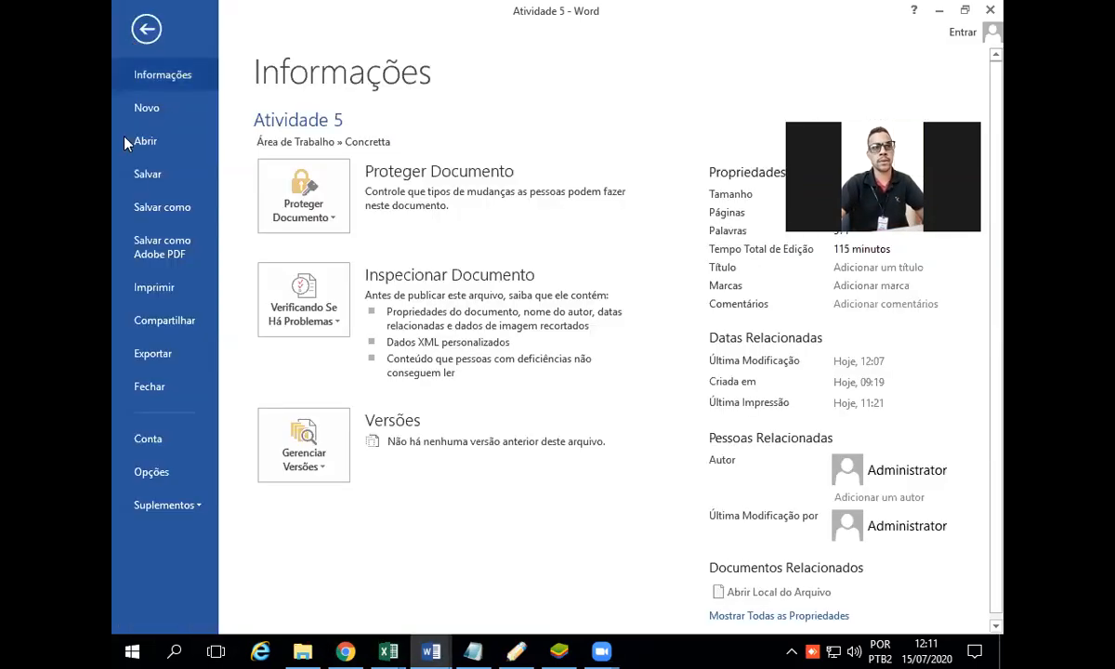
{"action": "left_click", "coordinate": [148, 110]}
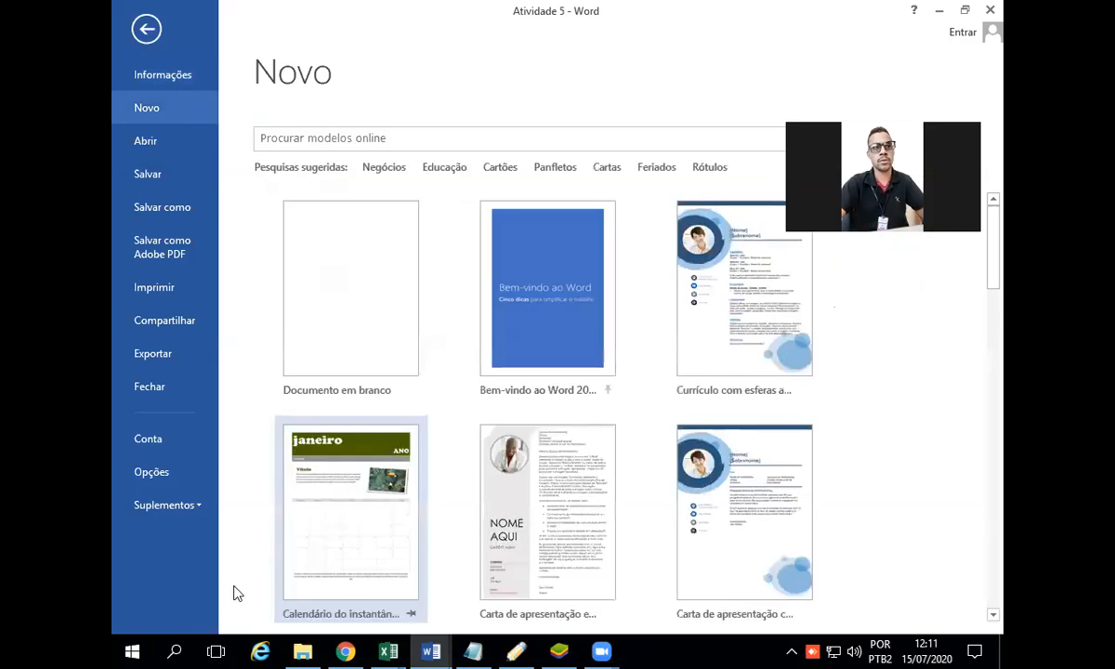
{"action": "left_click", "coordinate": [132, 650]}
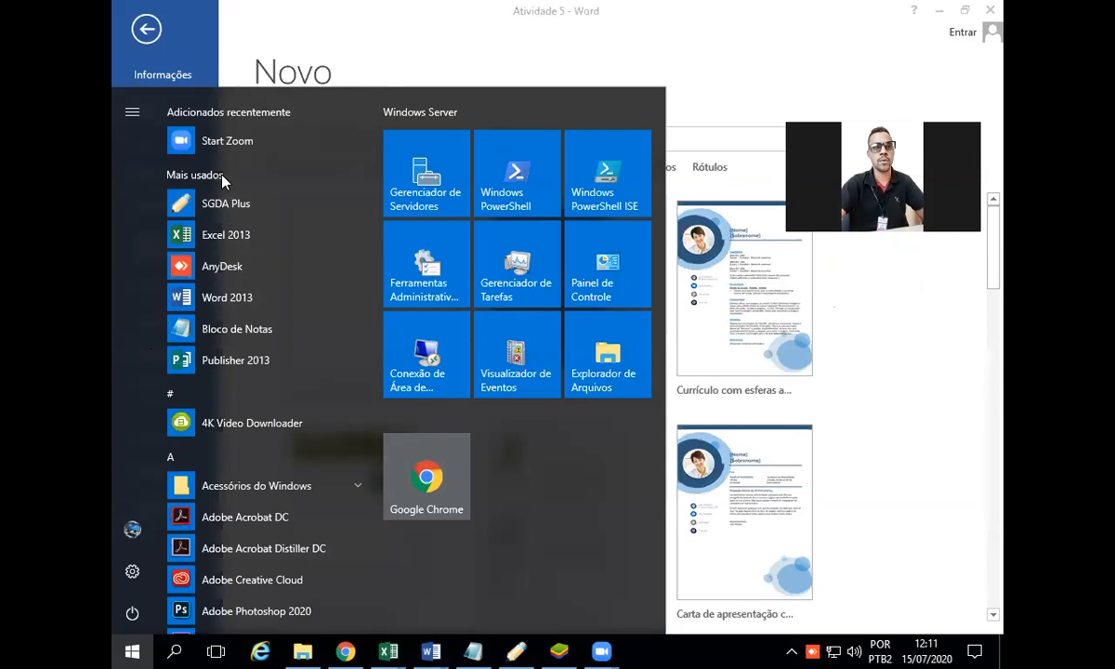
{"action": "left_click", "coordinate": [206, 44]}
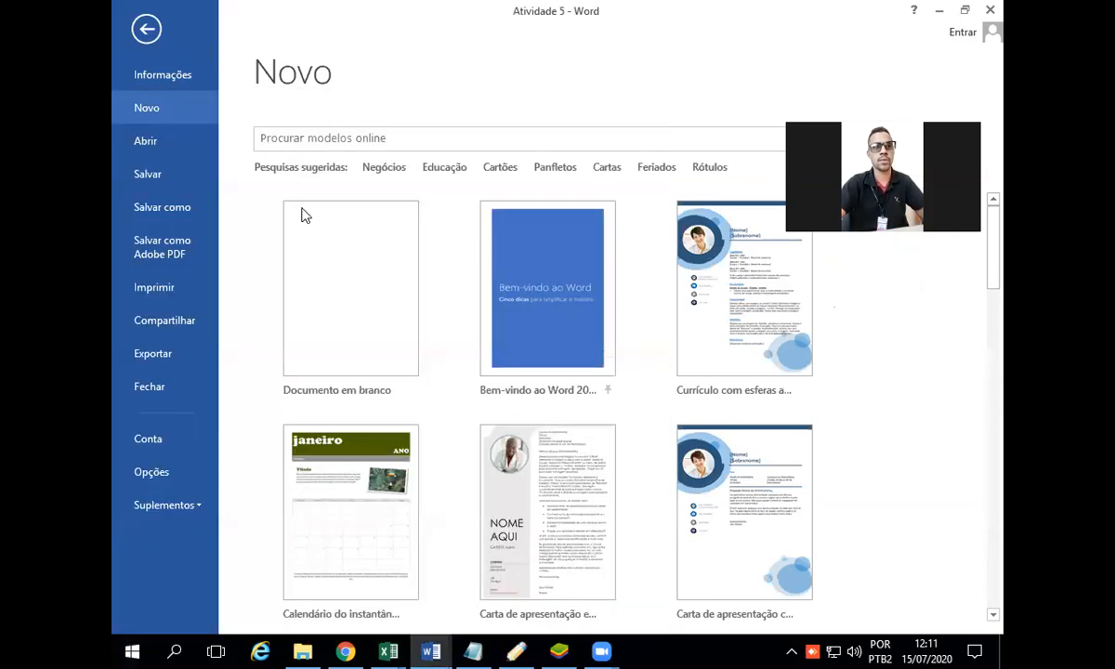
{"action": "left_click", "coordinate": [321, 302]}
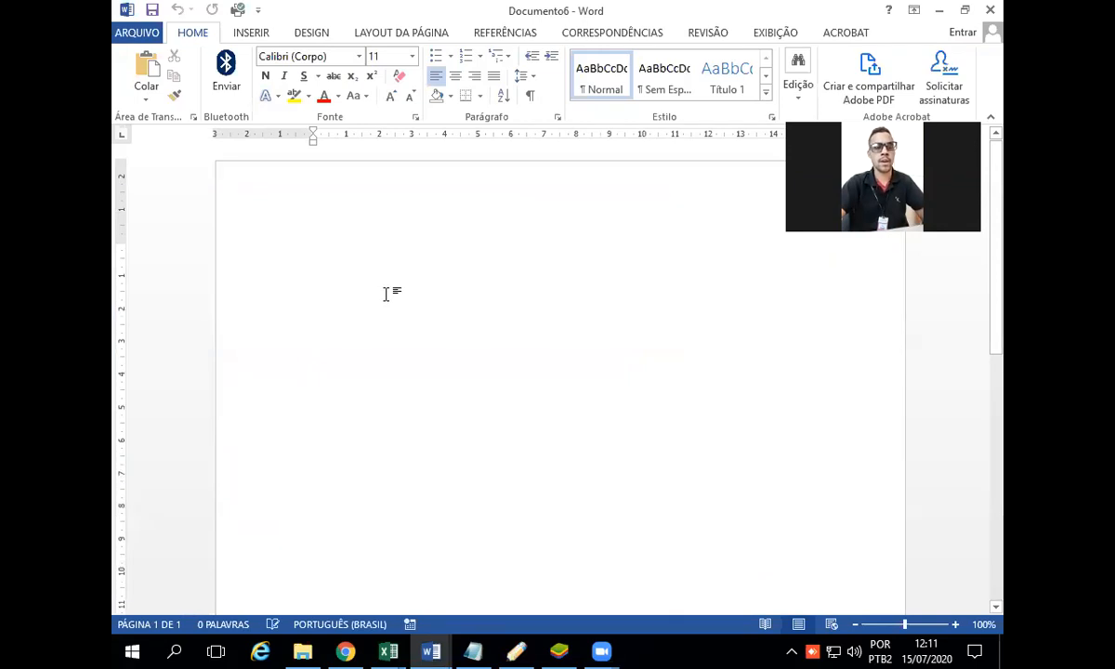
{"action": "key", "text": "ctrl+v"}
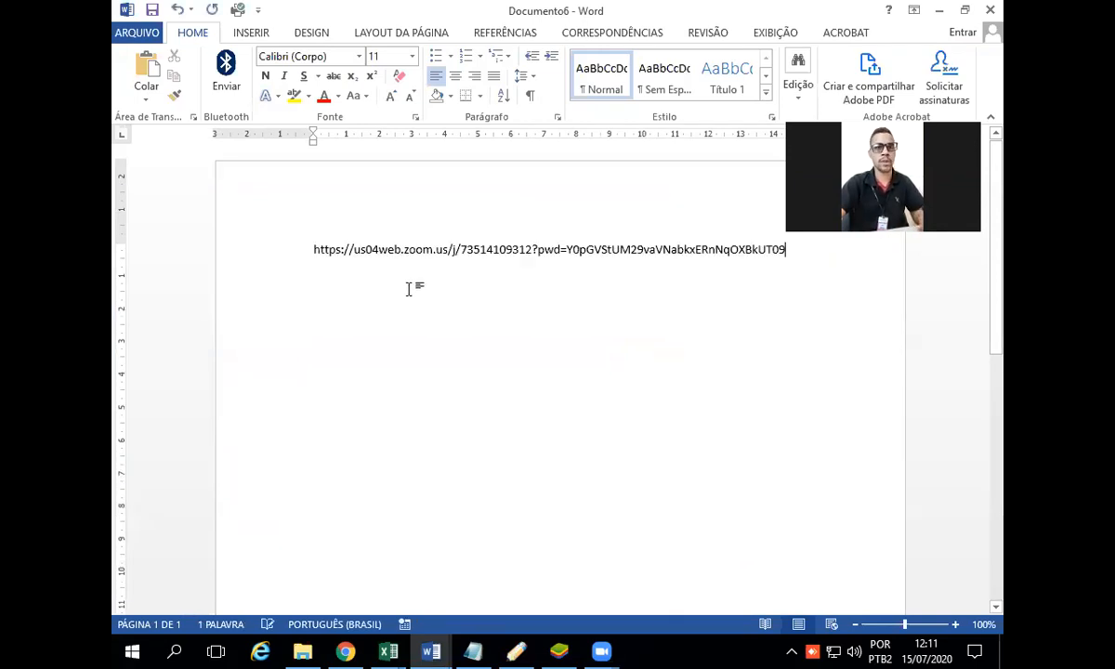
{"action": "left_click", "coordinate": [214, 277]}
{"action": "key", "text": "Delete"}
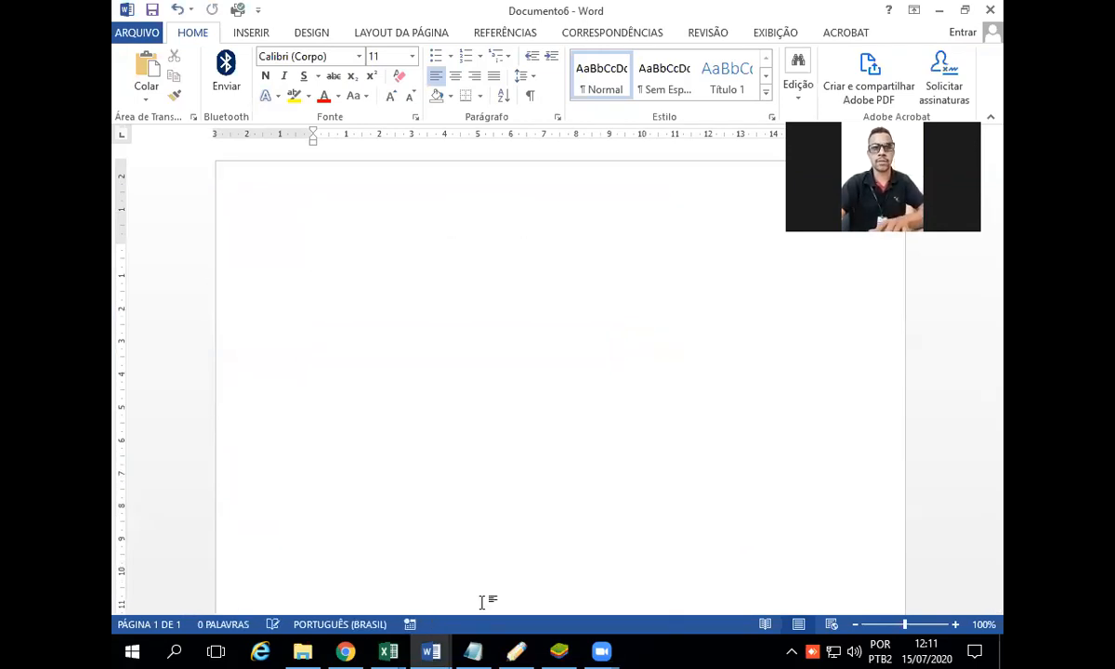
Step: Copy the finished Alunos table from the Atividade 5 document and paste it into the new blank document
{"action": "left_click", "coordinate": [433, 650]}
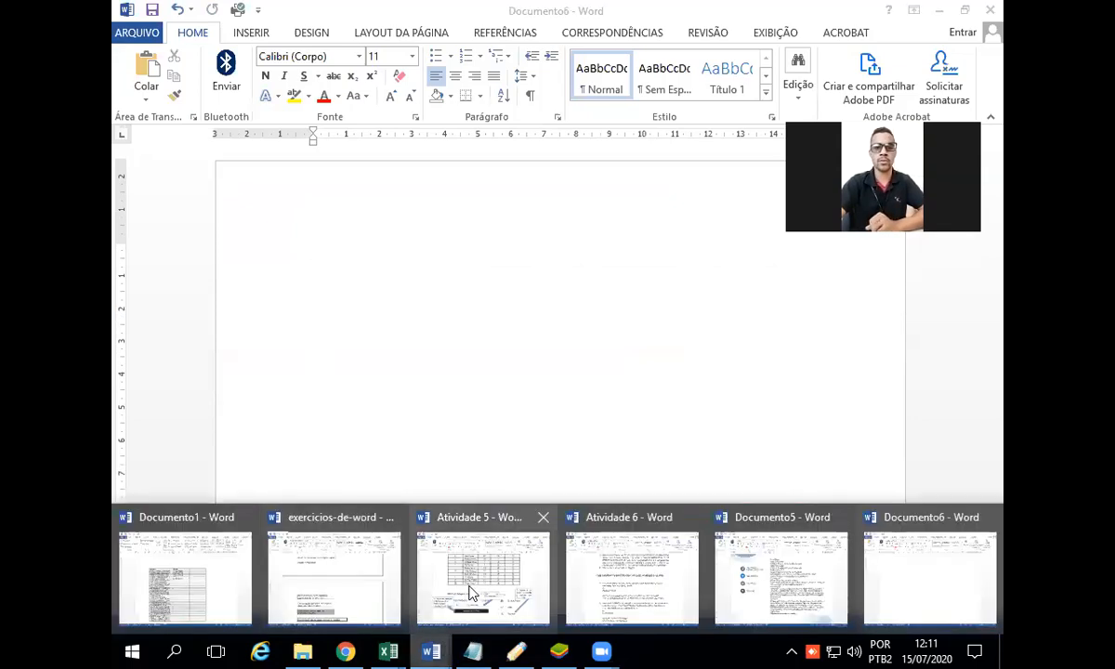
{"action": "left_click", "coordinate": [463, 547]}
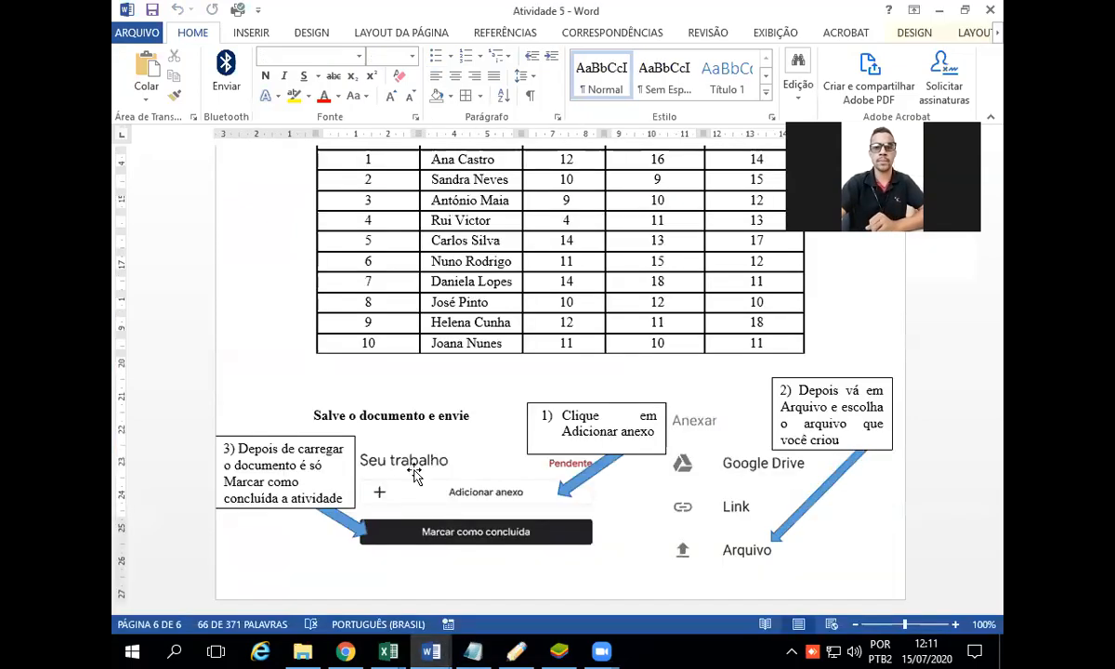
{"action": "scroll", "coordinate": [326, 228], "scroll_direction": "up", "scroll_amount": 3}
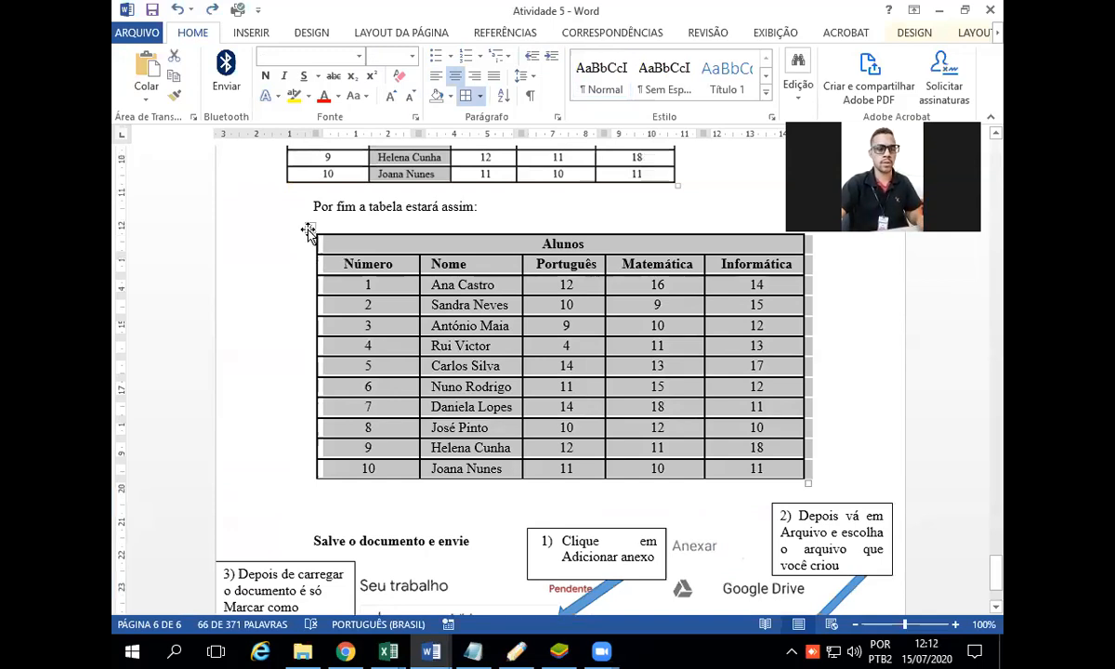
{"action": "left_click", "coordinate": [431, 650]}
{"action": "left_click", "coordinate": [925, 572]}
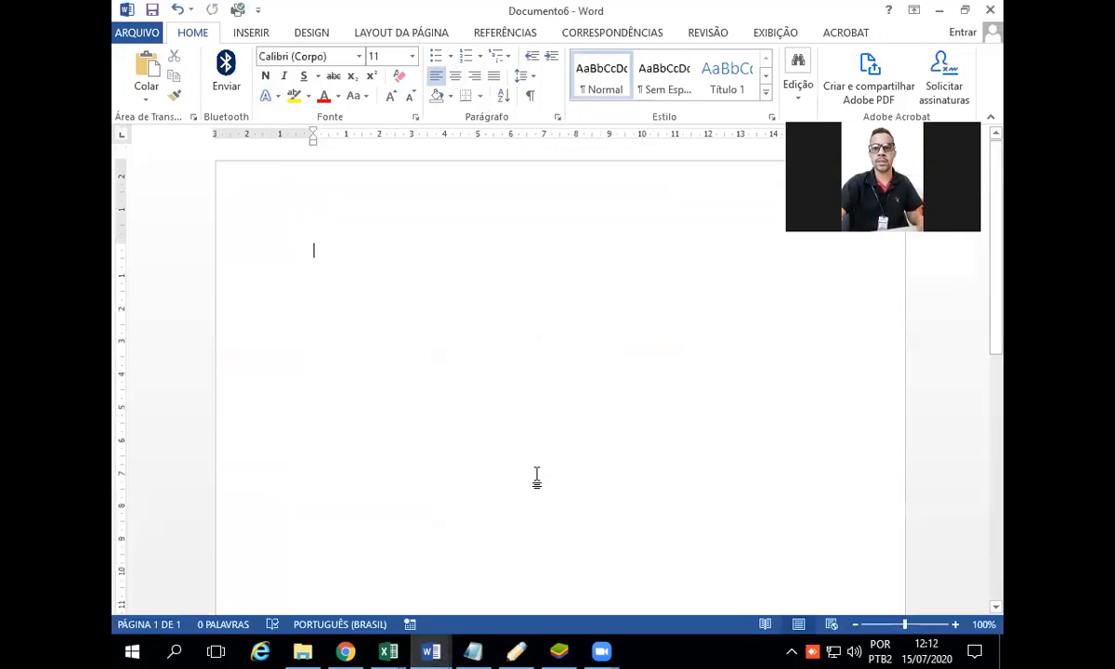
{"action": "type", "text": "Alunos Número\tNome\tPortuguês\tMatemática\tInformática 1\tAna Castro\t12\t16\t14 2\tSandra Neves\t10\t9\t15 3\tAntónio Maia\t9\t10\t12 4\tRui Victor\t4\t11\t13 5\tCarlos Silva\t14\t13\t17 6\tNuno Rodrigo\t11\t15\t12 7\tDaniela Lopes\t14\t18\t11 8\tJosé Pinto\t10\t12\t10 9\tHelena Cunha\t12\t11\t18 10\tJoana Nunes\t11\t10\t11"}
Step: Clear the formatting of the whole pasted Alunos table and reapply all borders
{"action": "left_click_drag", "start_coordinate": [772, 474], "coordinate": [340, 162]}
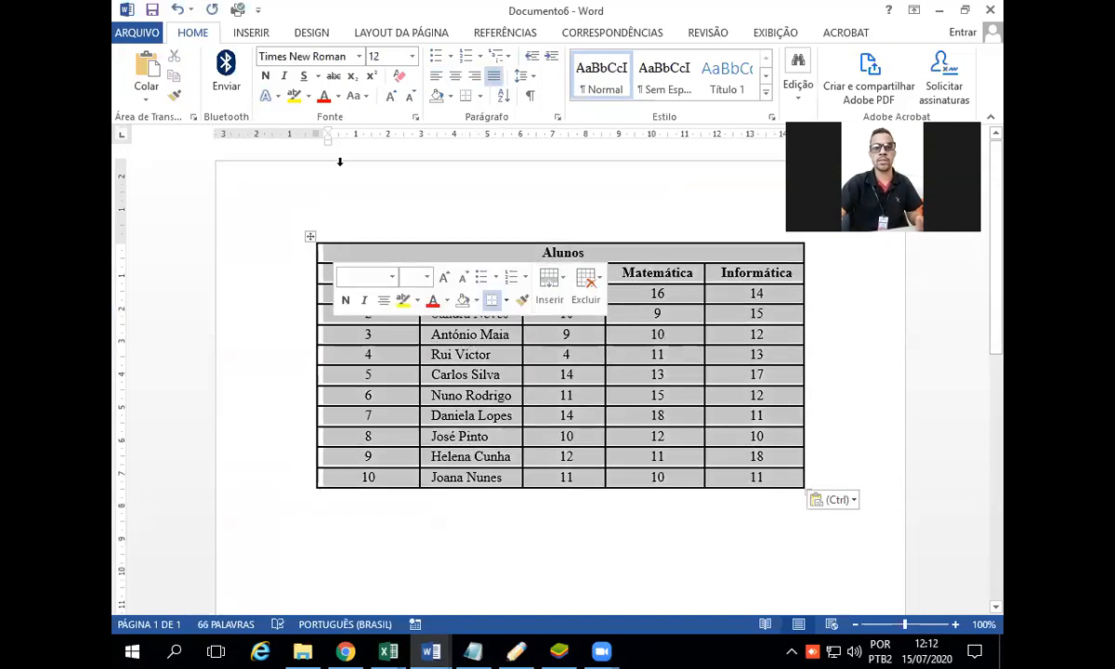
{"action": "left_click", "coordinate": [400, 76]}
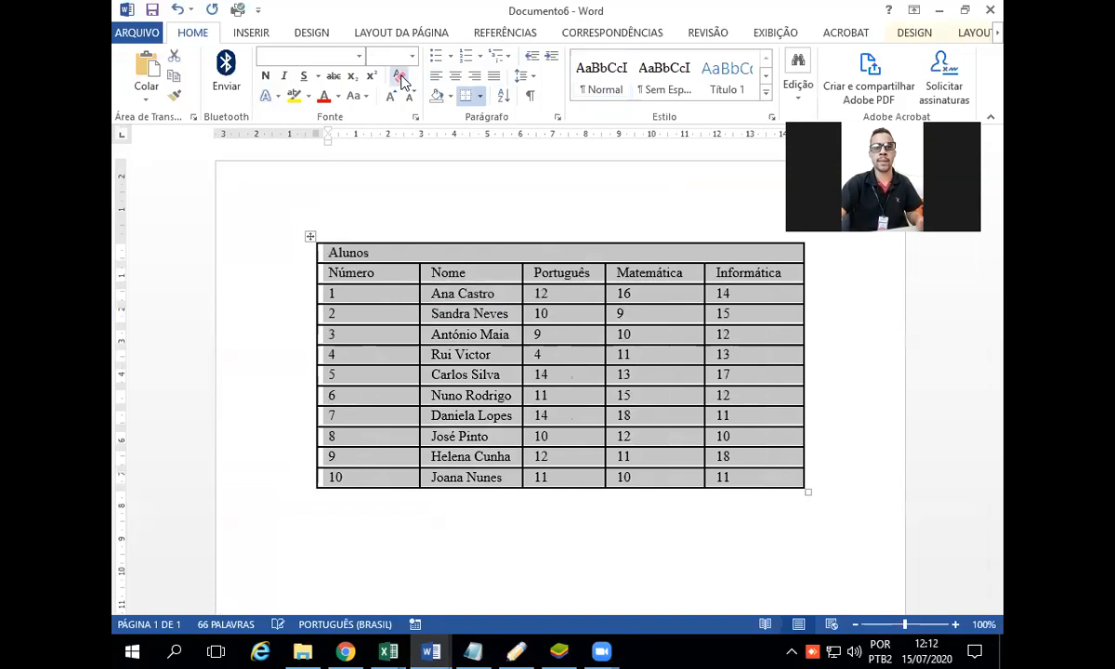
{"action": "left_click", "coordinate": [479, 96]}
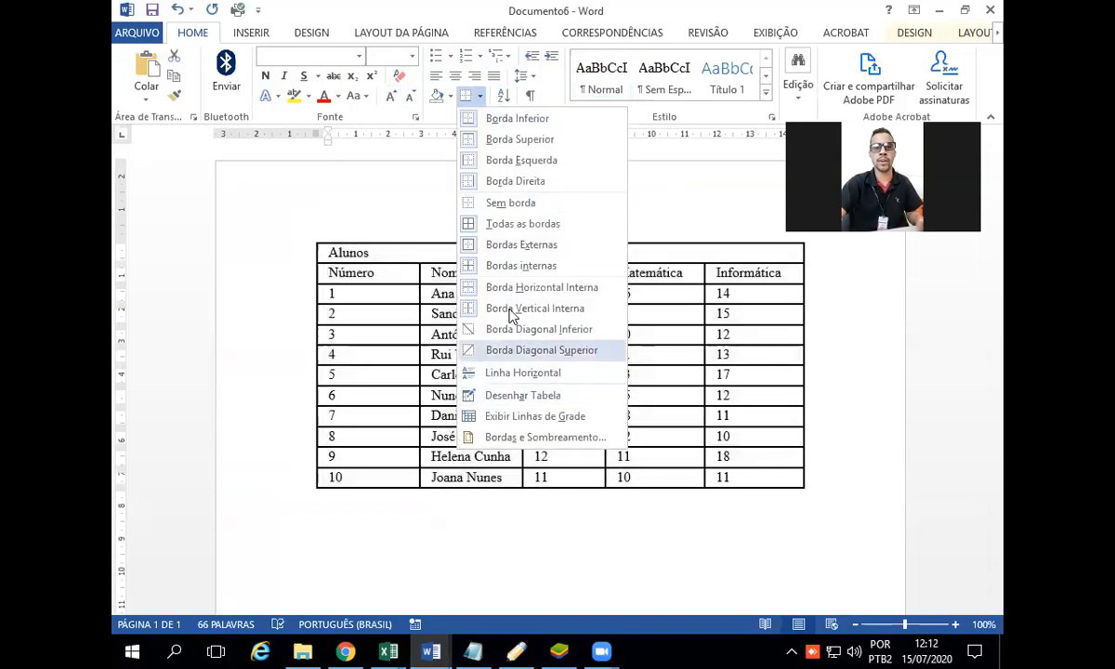
{"action": "left_click", "coordinate": [514, 228]}
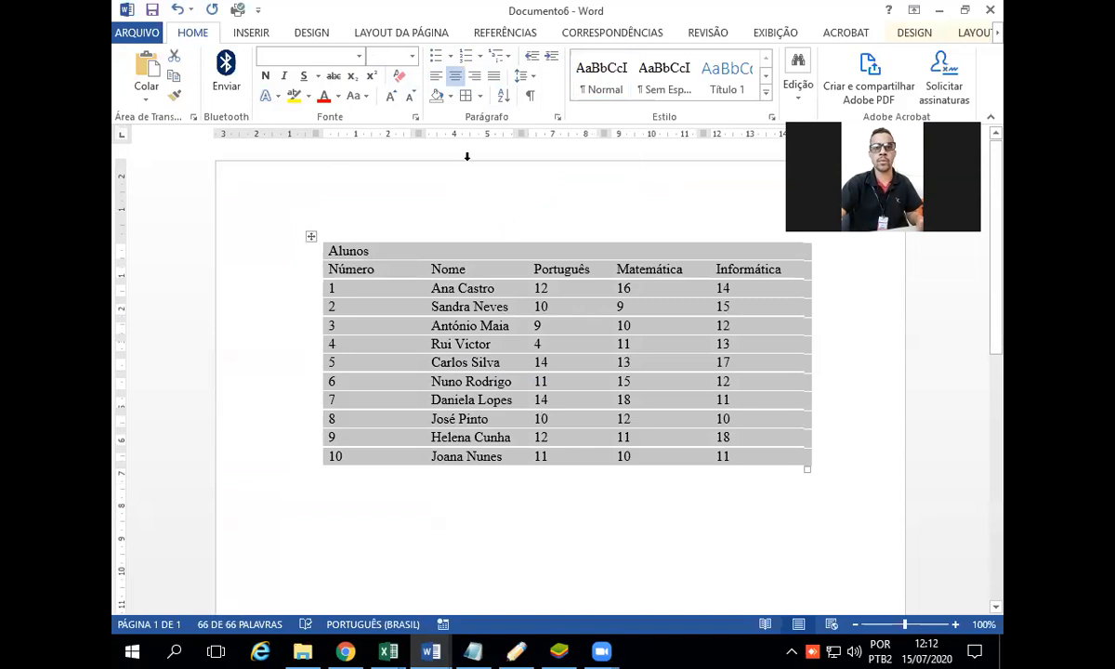
{"action": "left_click", "coordinate": [467, 96]}
Step: Set the line width of all the table's borders to 1 pt through Borders and Shading
{"action": "left_click", "coordinate": [479, 96]}
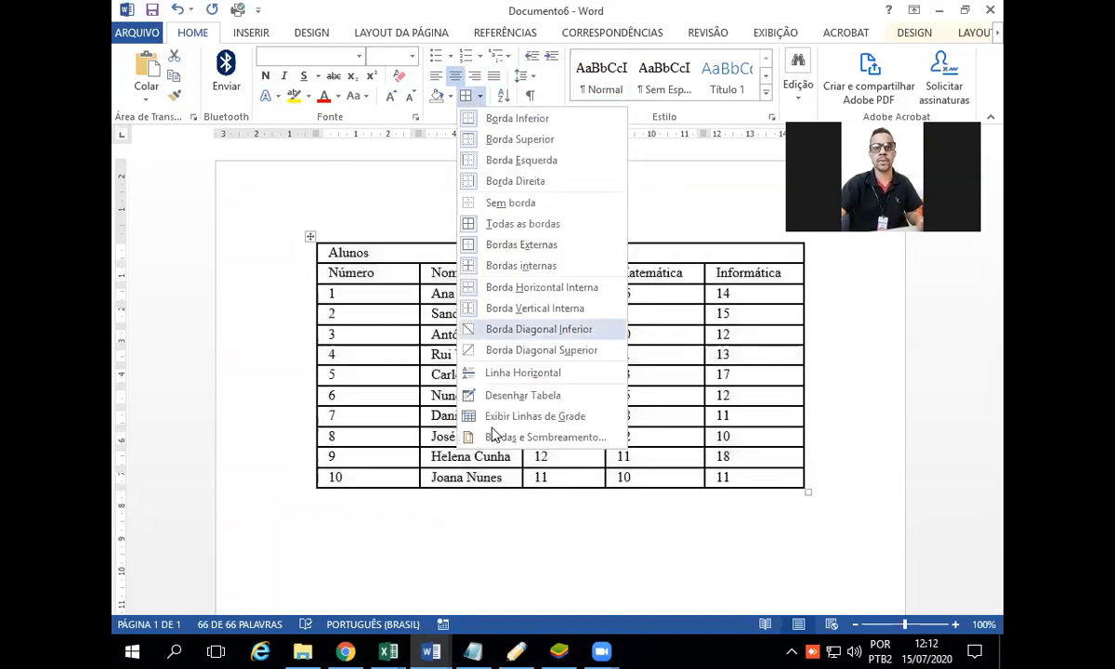
{"action": "left_click", "coordinate": [488, 436]}
{"action": "left_click", "coordinate": [547, 389]}
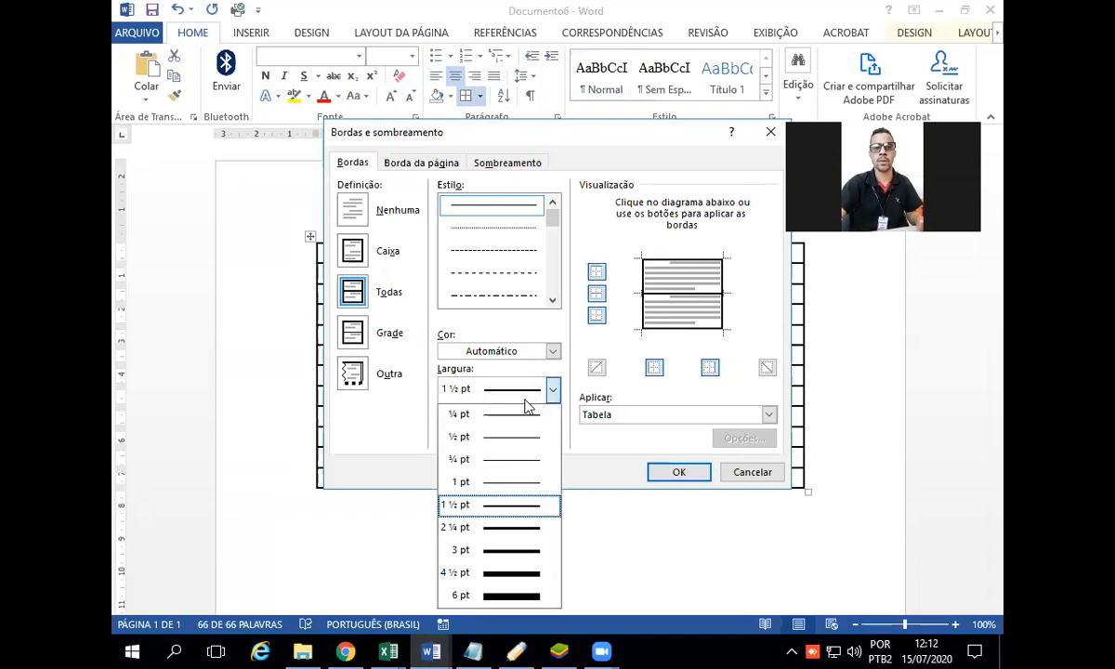
{"action": "left_click", "coordinate": [516, 479]}
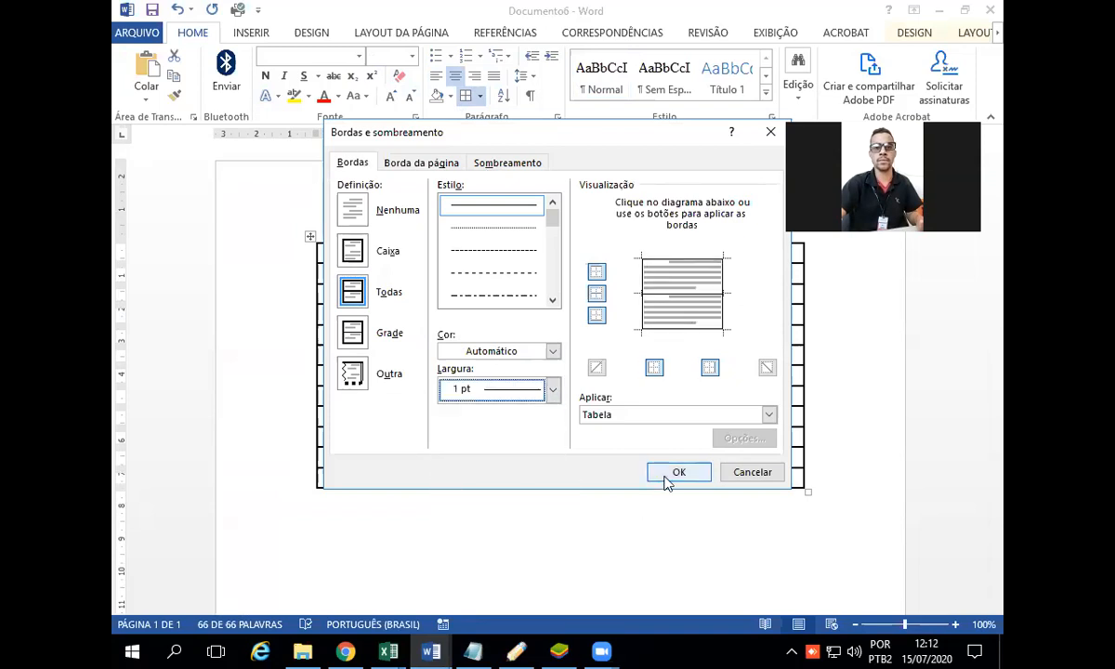
{"action": "left_click", "coordinate": [667, 476]}
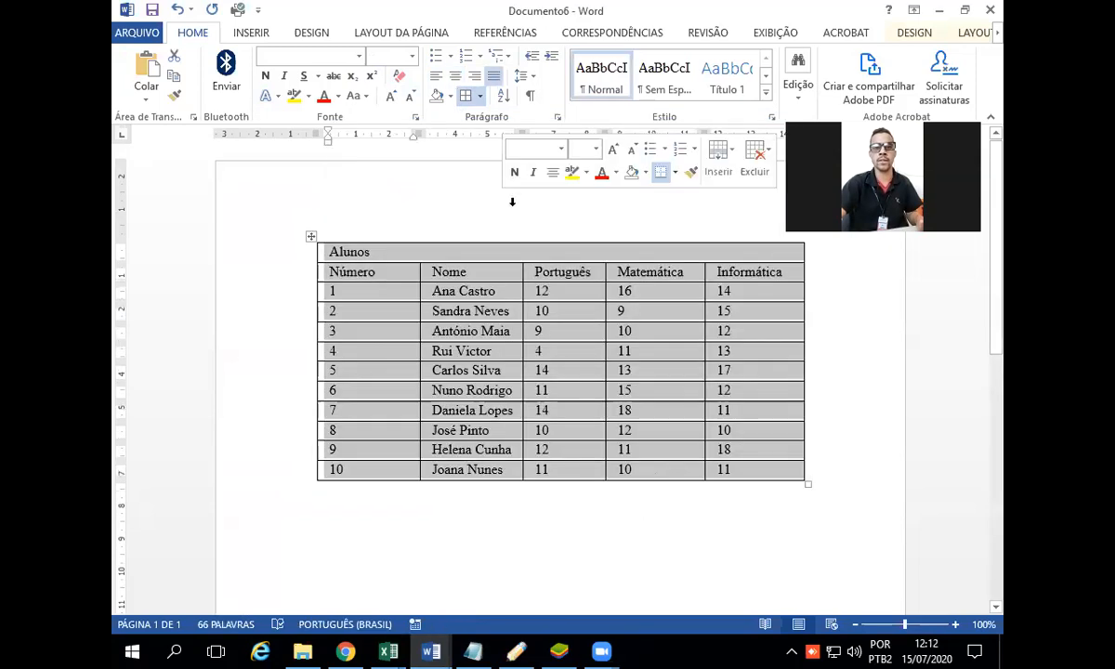
{"action": "left_click", "coordinate": [872, 418]}
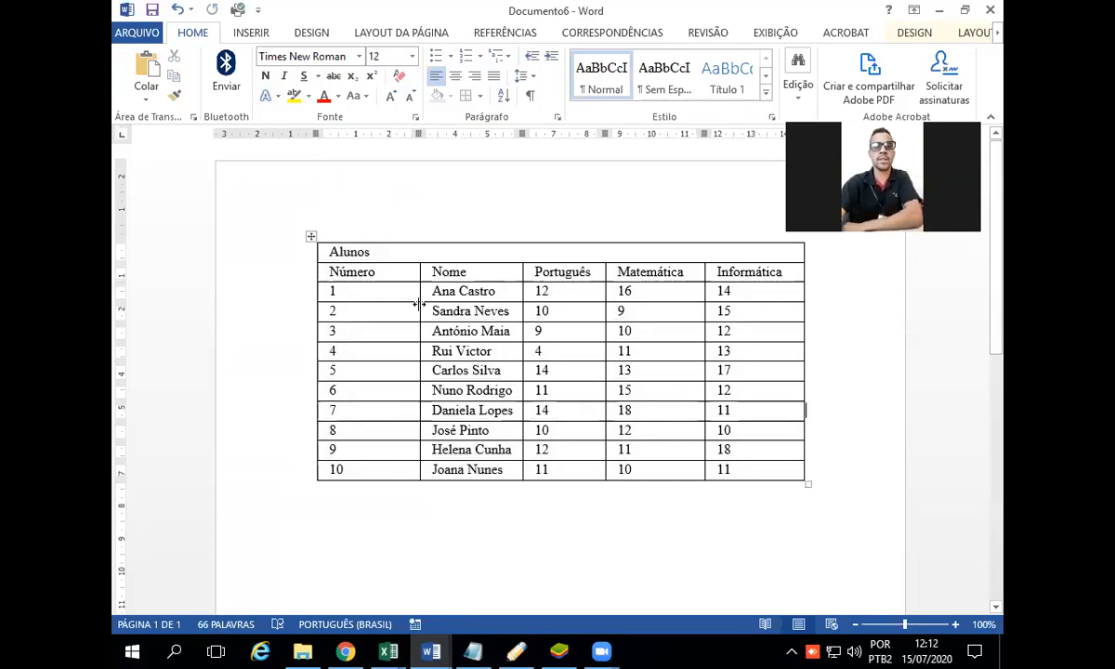
{"action": "left_click_drag", "start_coordinate": [683, 446], "coordinate": [293, 191]}
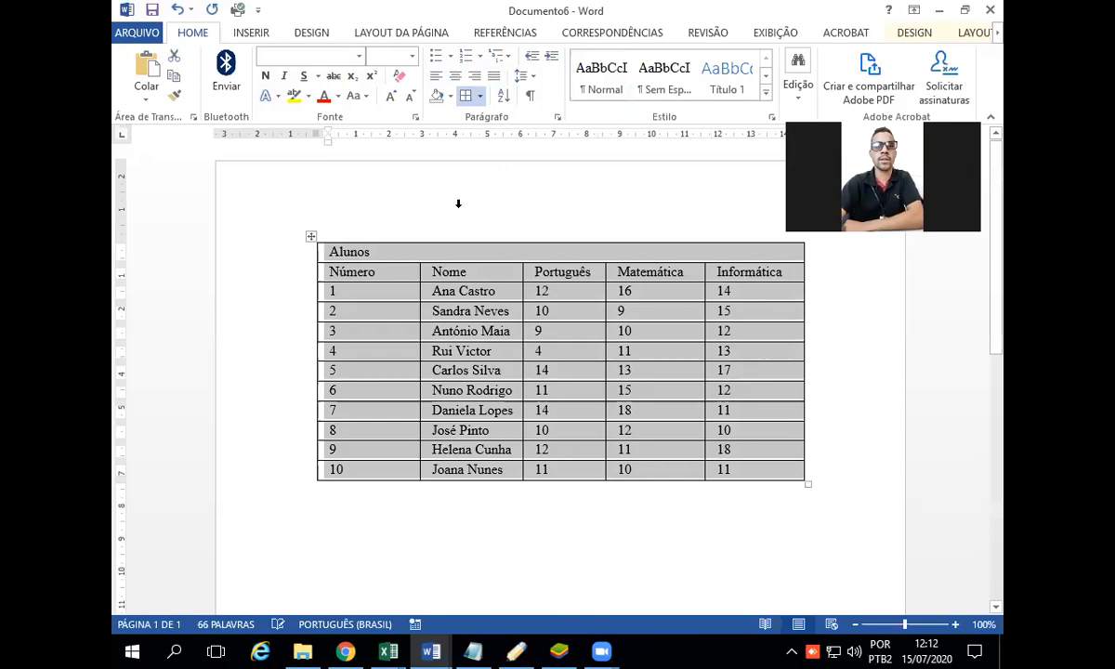
{"action": "left_click", "coordinate": [438, 256]}
{"action": "left_click_drag", "start_coordinate": [331, 250], "coordinate": [749, 251]}
{"action": "left_click", "coordinate": [781, 253]}
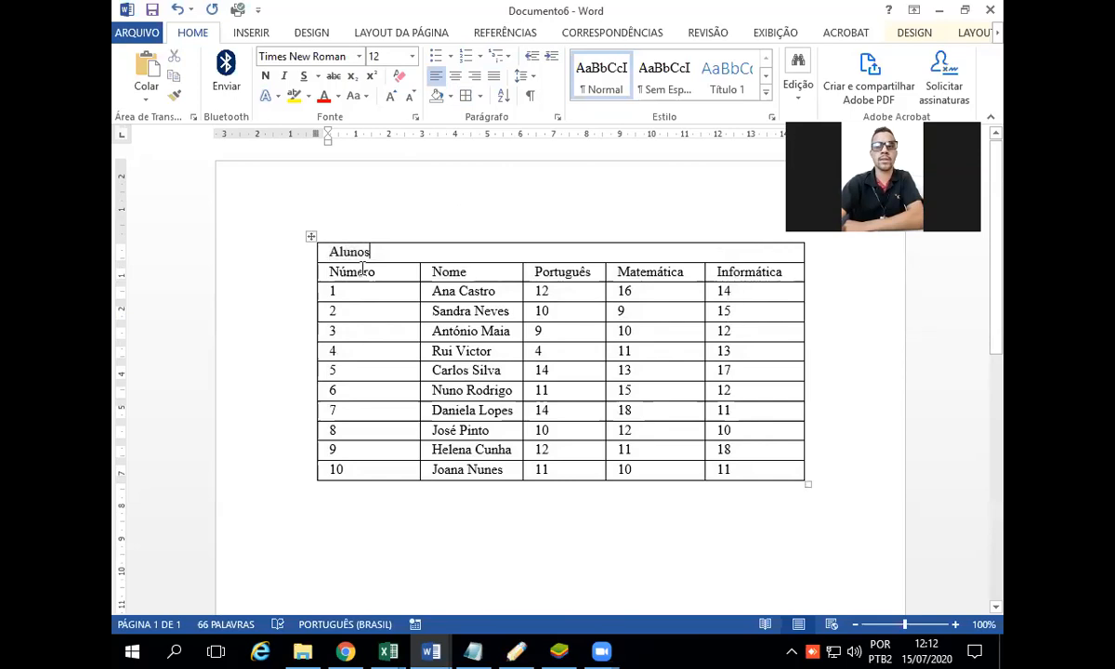
Step: Try to split the merged Alunos title row into 5 columns and 1 row
{"action": "left_click", "coordinate": [289, 256]}
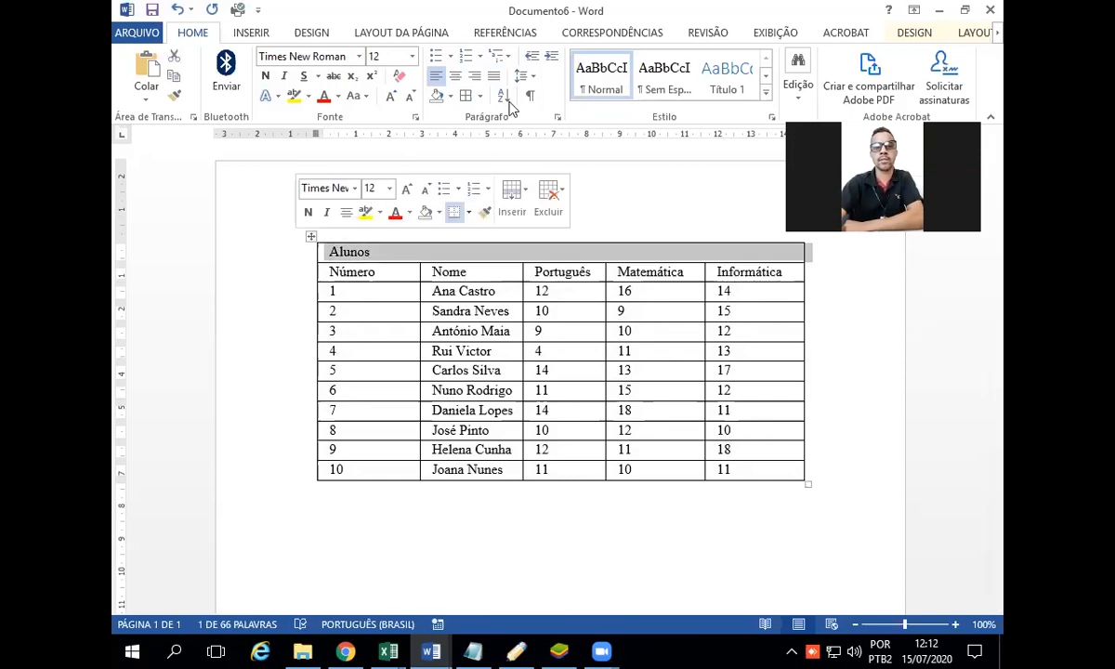
{"action": "left_click", "coordinate": [974, 33]}
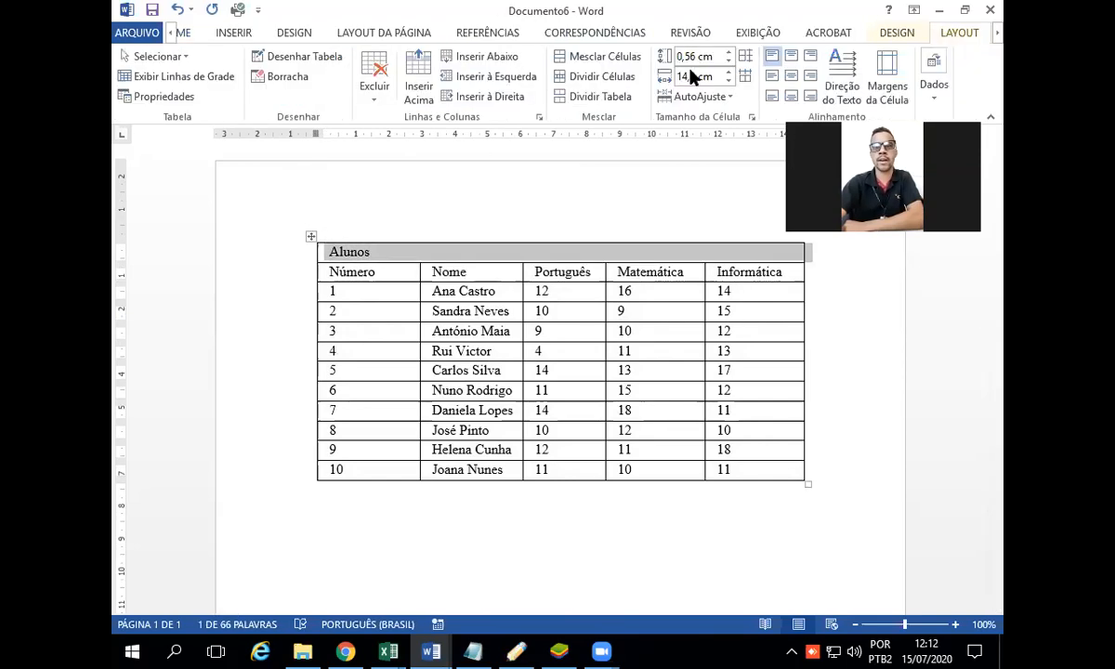
{"action": "left_click", "coordinate": [605, 76]}
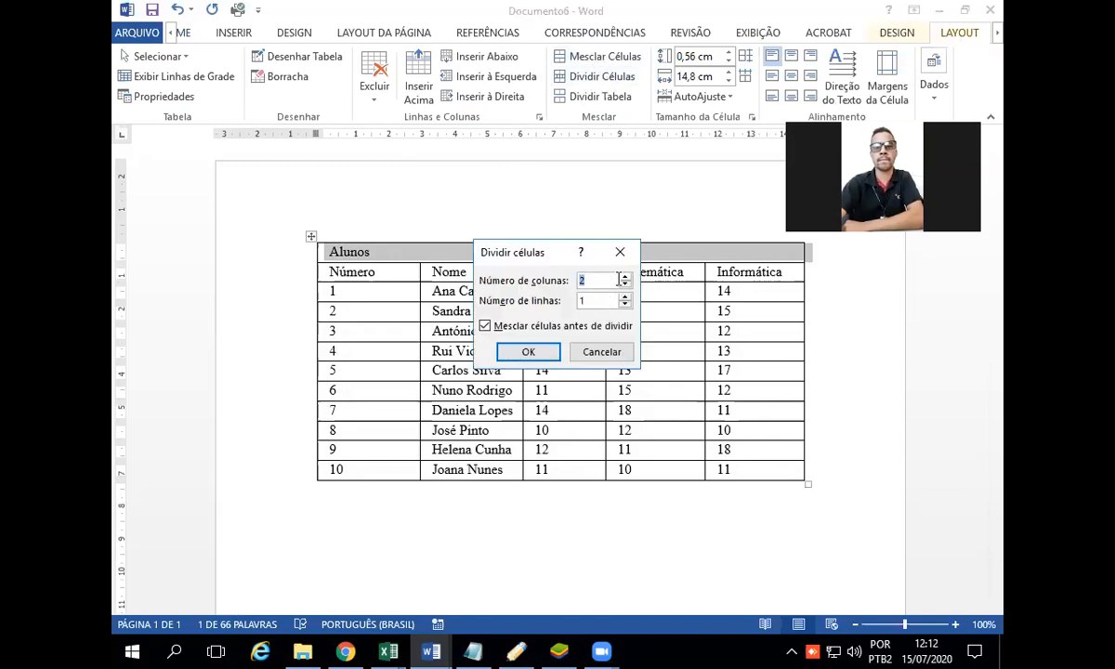
{"action": "type", "text": "5"}
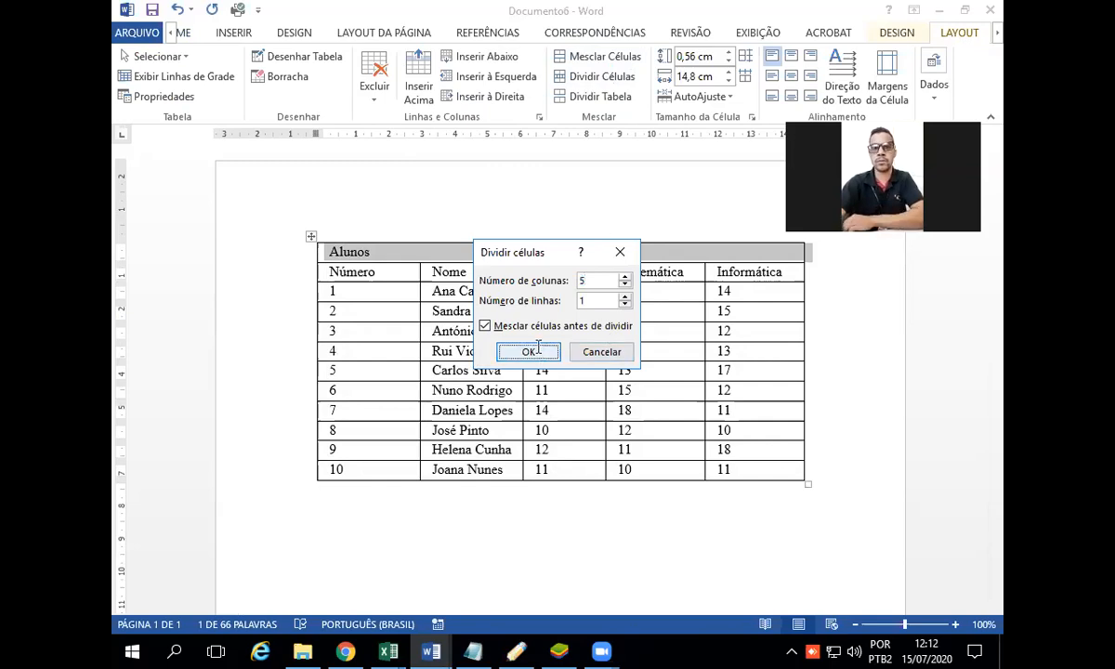
{"action": "left_click", "coordinate": [529, 353]}
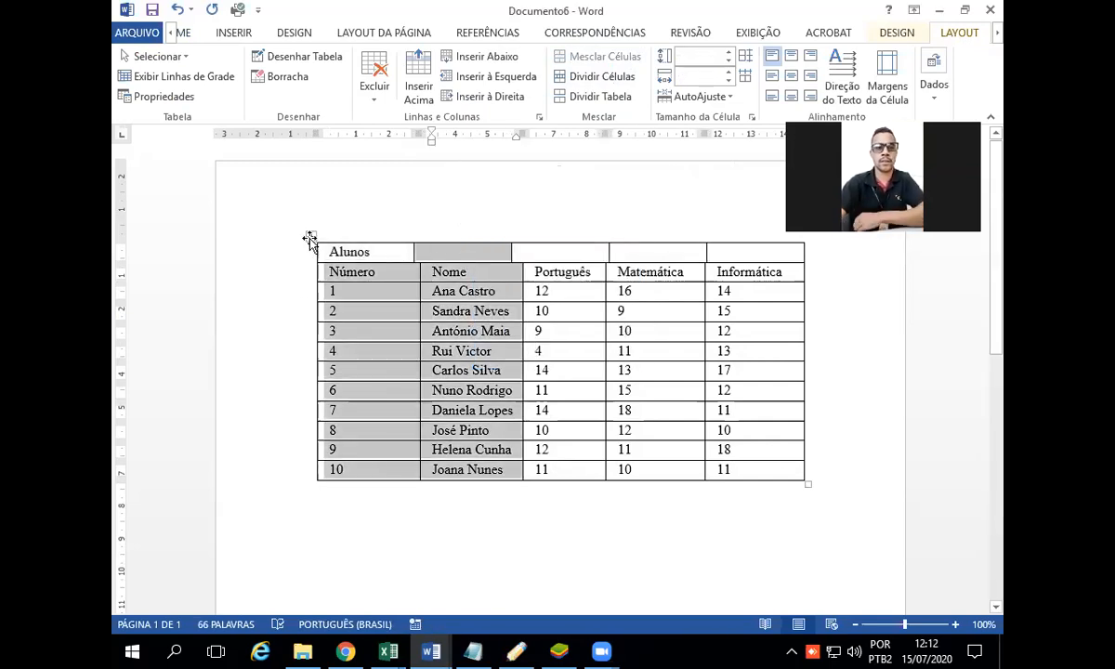
Step: Move the whole Alunos table further down the page to leave empty space above it
{"action": "left_click", "coordinate": [310, 244]}
{"action": "left_click", "coordinate": [311, 236]}
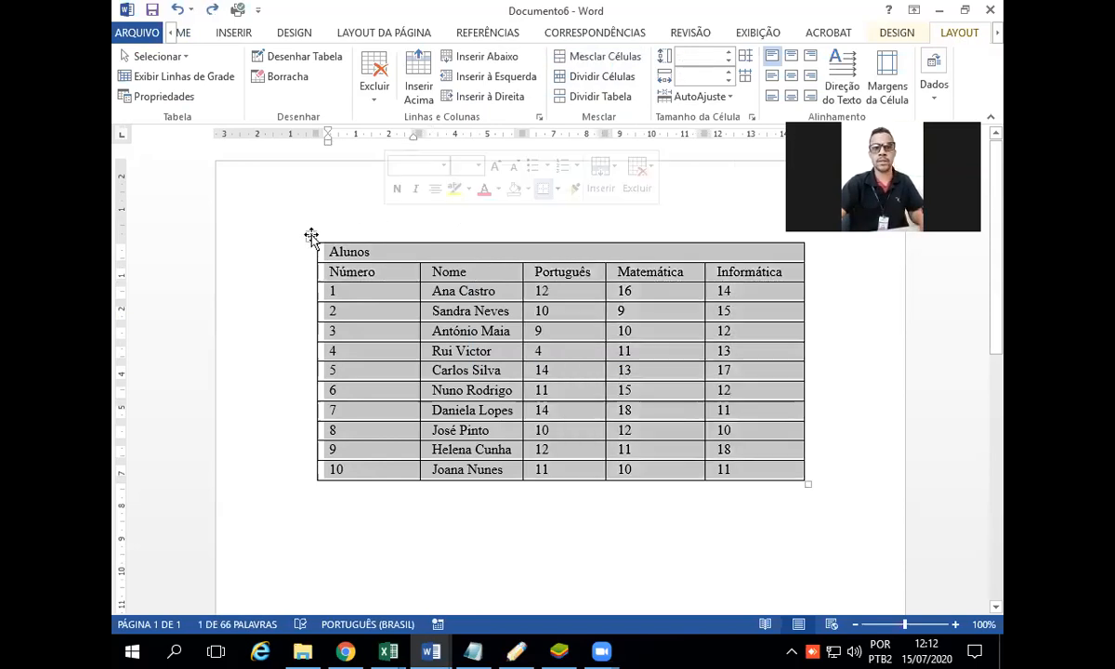
{"action": "left_click_drag", "start_coordinate": [311, 236], "coordinate": [309, 458]}
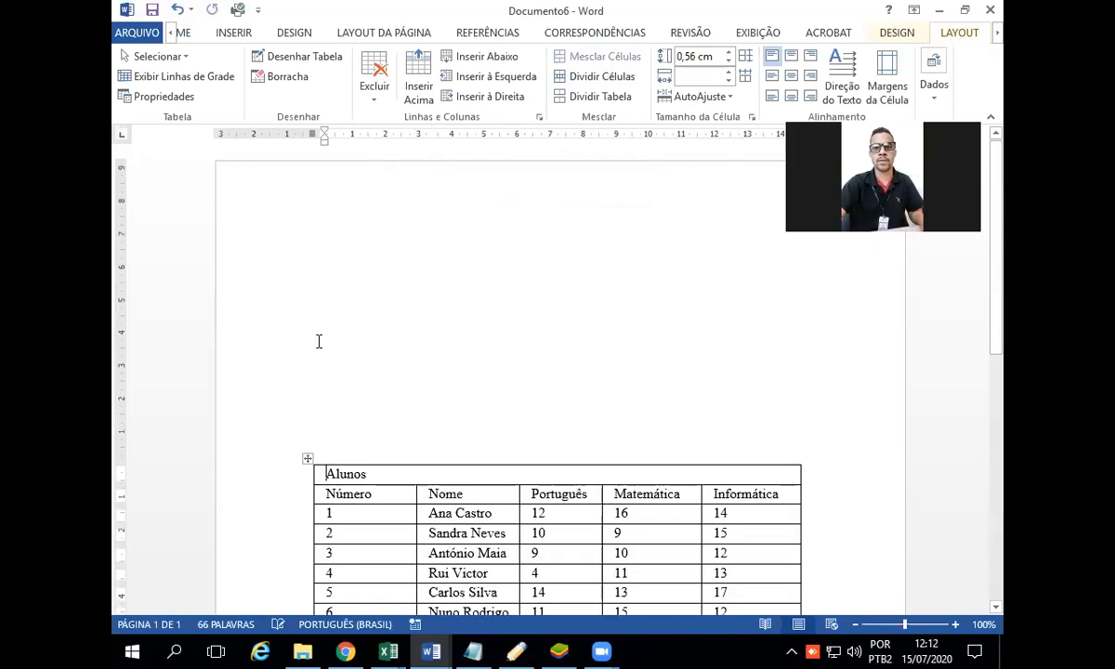
Step: Insert an empty table with 5 columns and 12 rows above the Alunos table
{"action": "left_click", "coordinate": [311, 249]}
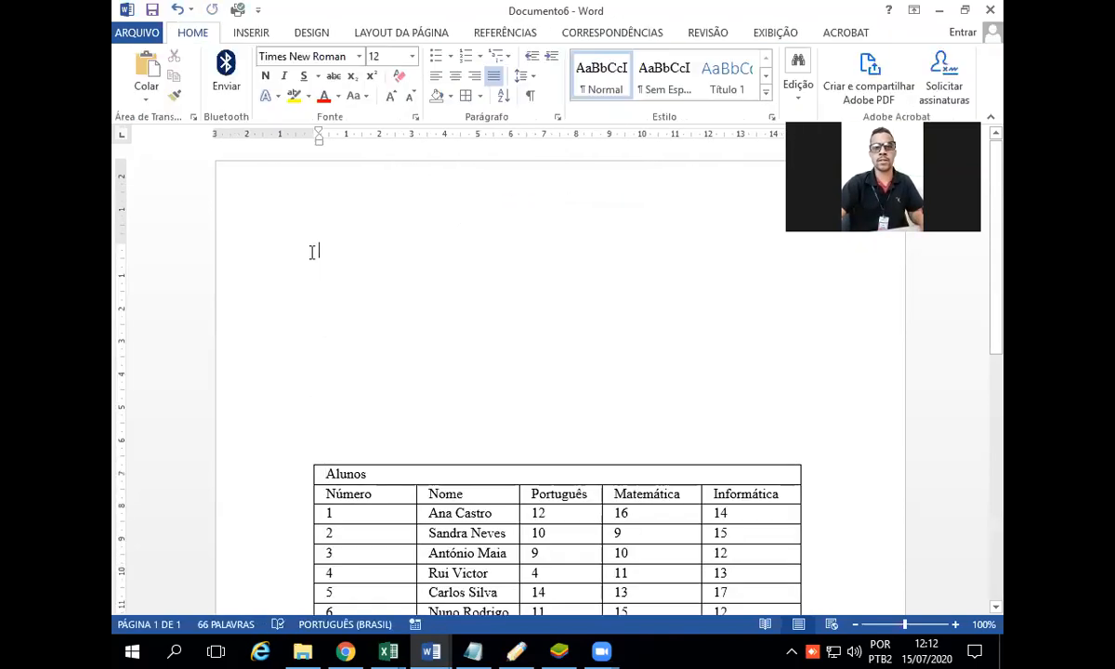
{"action": "left_click", "coordinate": [250, 33]}
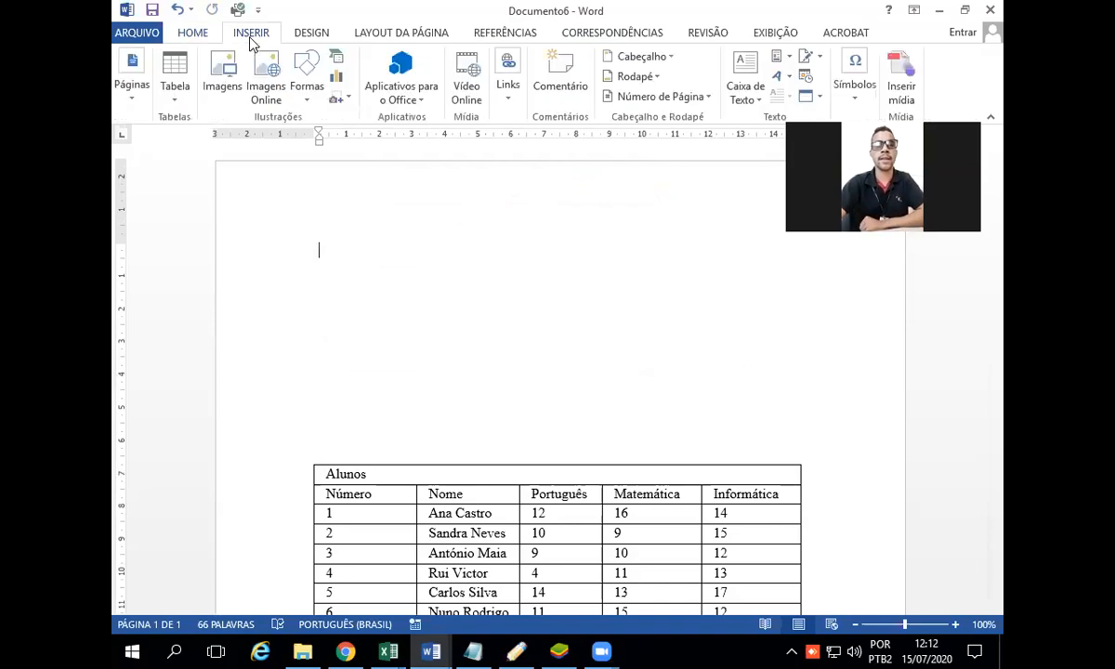
{"action": "left_click", "coordinate": [168, 89]}
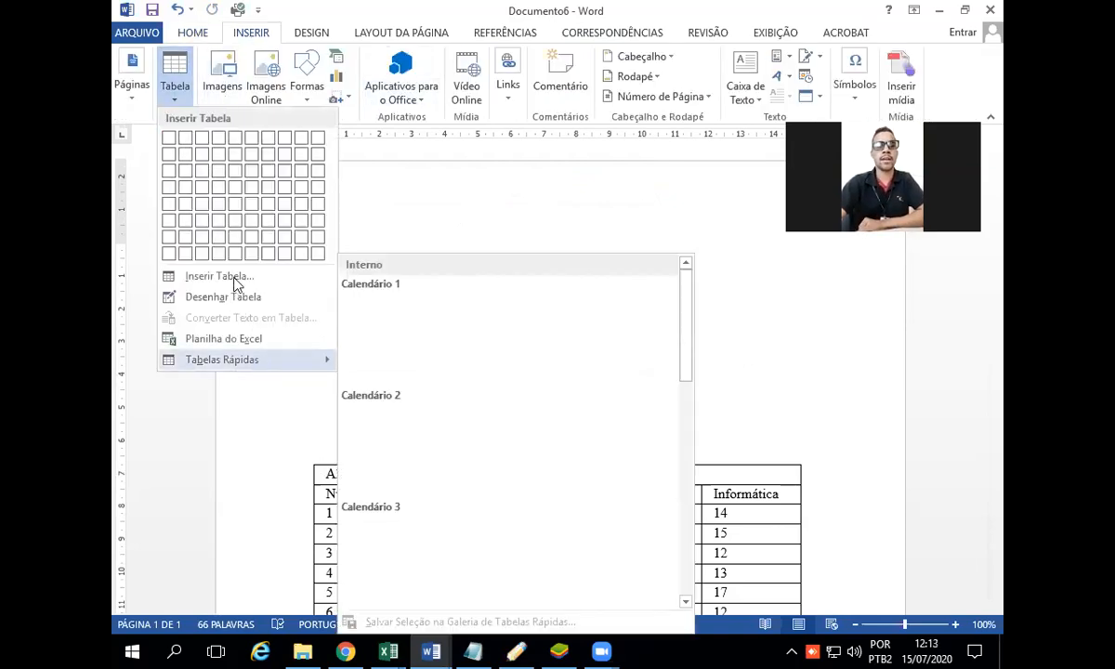
{"action": "left_click", "coordinate": [219, 276]}
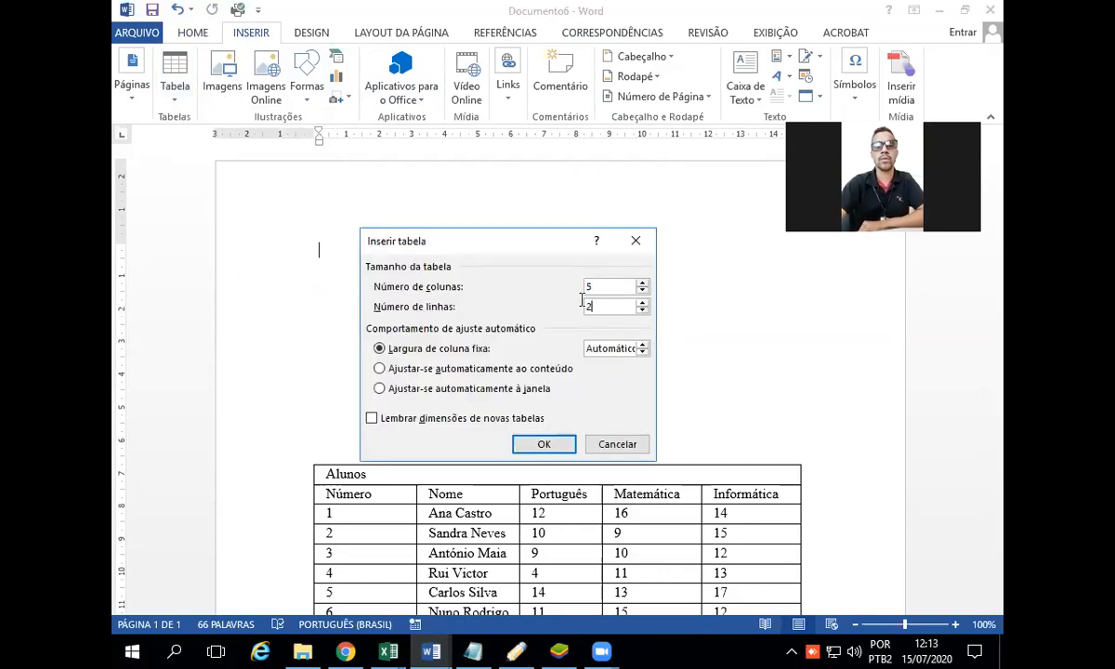
{"action": "type", "text": "12"}
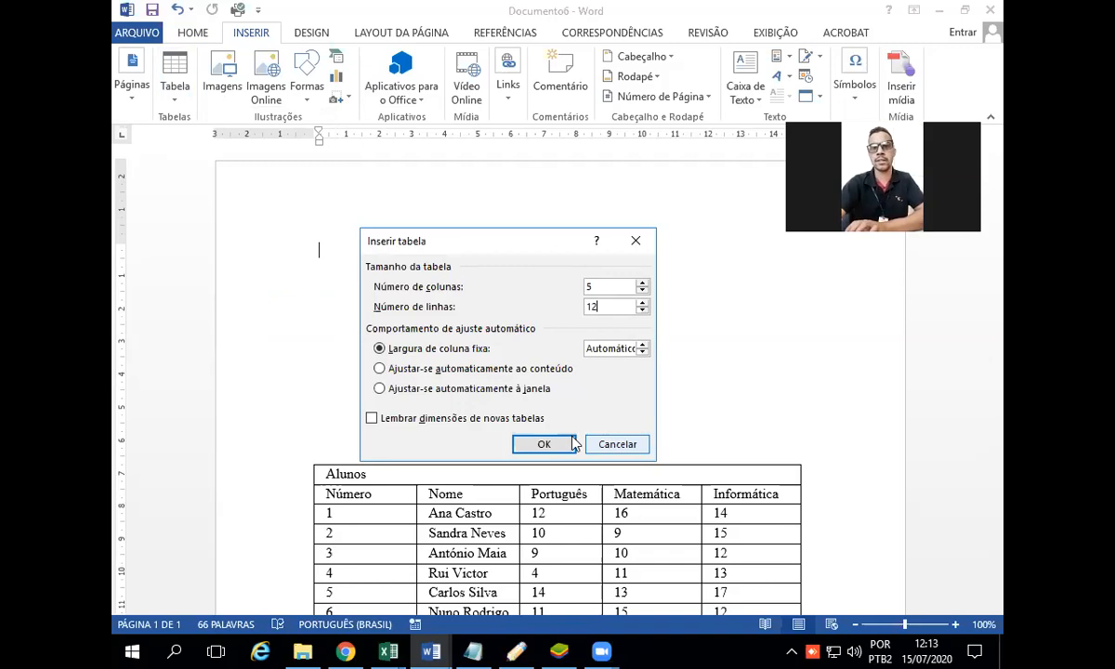
{"action": "left_click", "coordinate": [559, 444]}
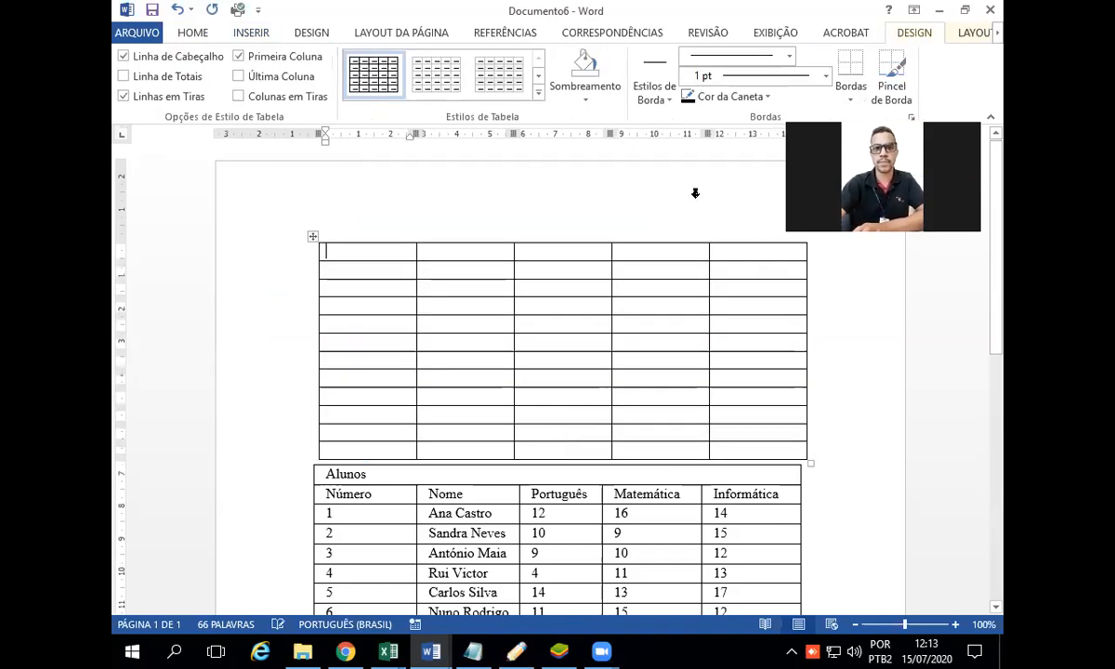
Step: Move the Alunos table further down to leave a gap below the empty table
{"action": "left_click", "coordinate": [310, 472]}
{"action": "left_click", "coordinate": [298, 454]}
{"action": "left_click", "coordinate": [774, 494]}
{"action": "left_click_drag", "start_coordinate": [306, 460], "coordinate": [308, 540]}
{"action": "left_click", "coordinate": [298, 277]}
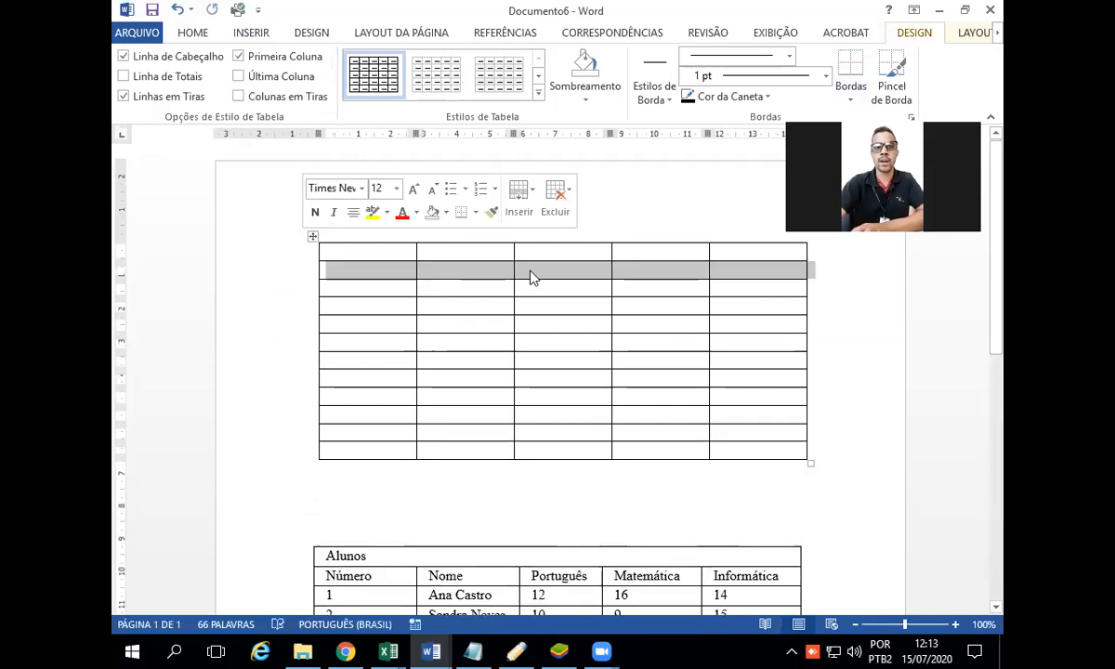
{"action": "left_click", "coordinate": [886, 343]}
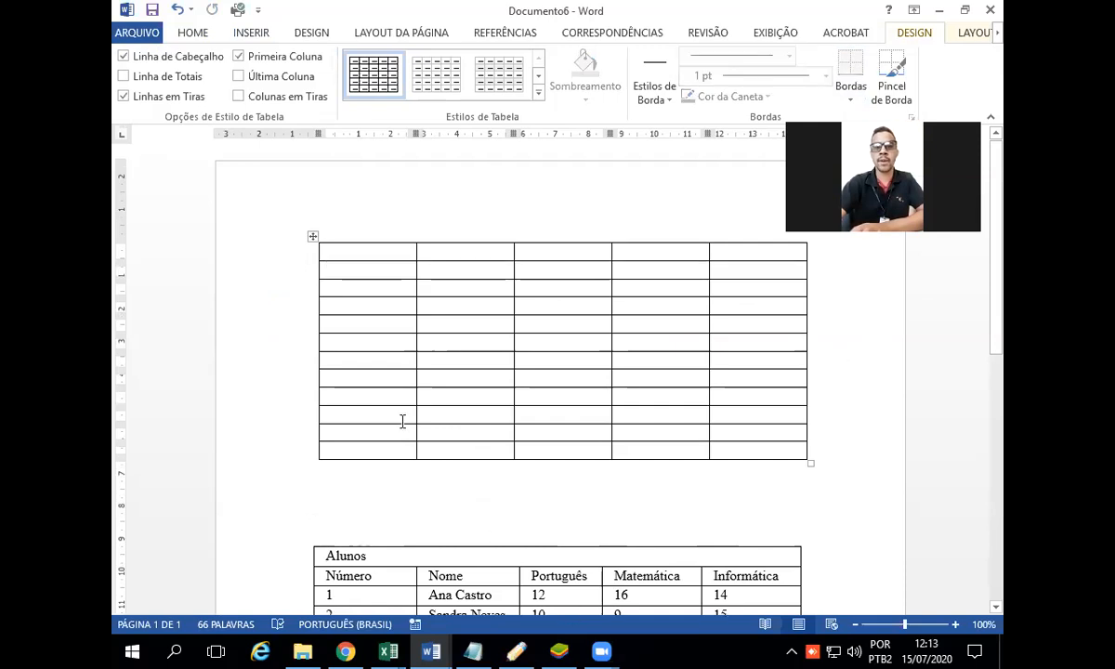
{"action": "left_click_drag", "start_coordinate": [330, 249], "coordinate": [734, 258]}
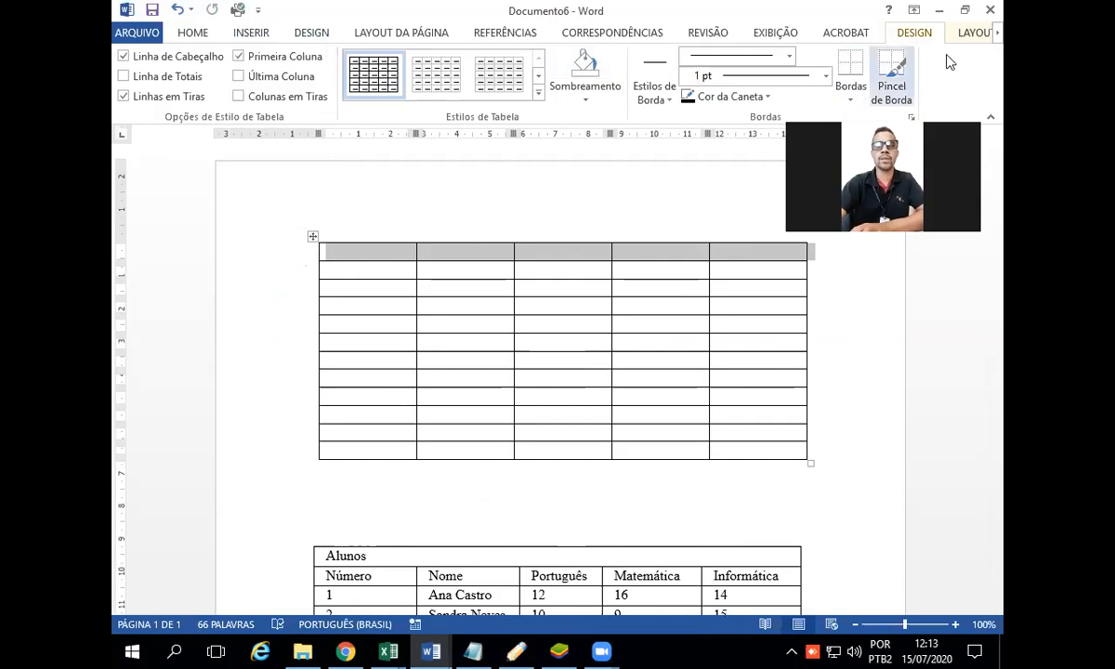
{"action": "left_click", "coordinate": [996, 37]}
{"action": "left_click", "coordinate": [997, 37]}
{"action": "left_click", "coordinate": [996, 37]}
{"action": "left_click", "coordinate": [997, 37]}
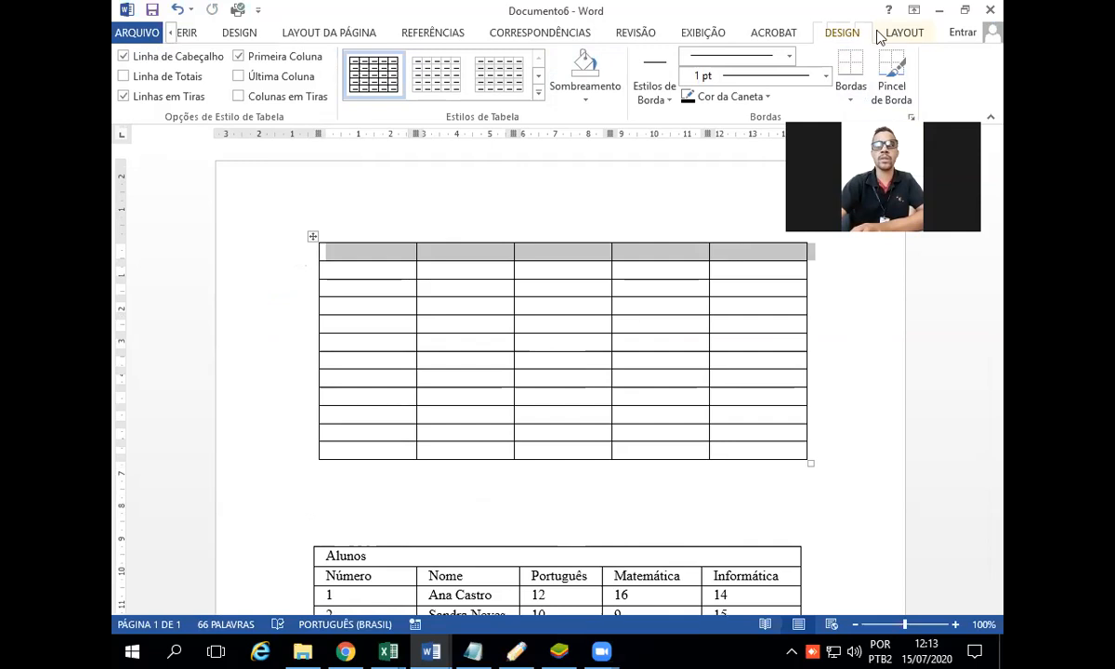
{"action": "left_click", "coordinate": [869, 400]}
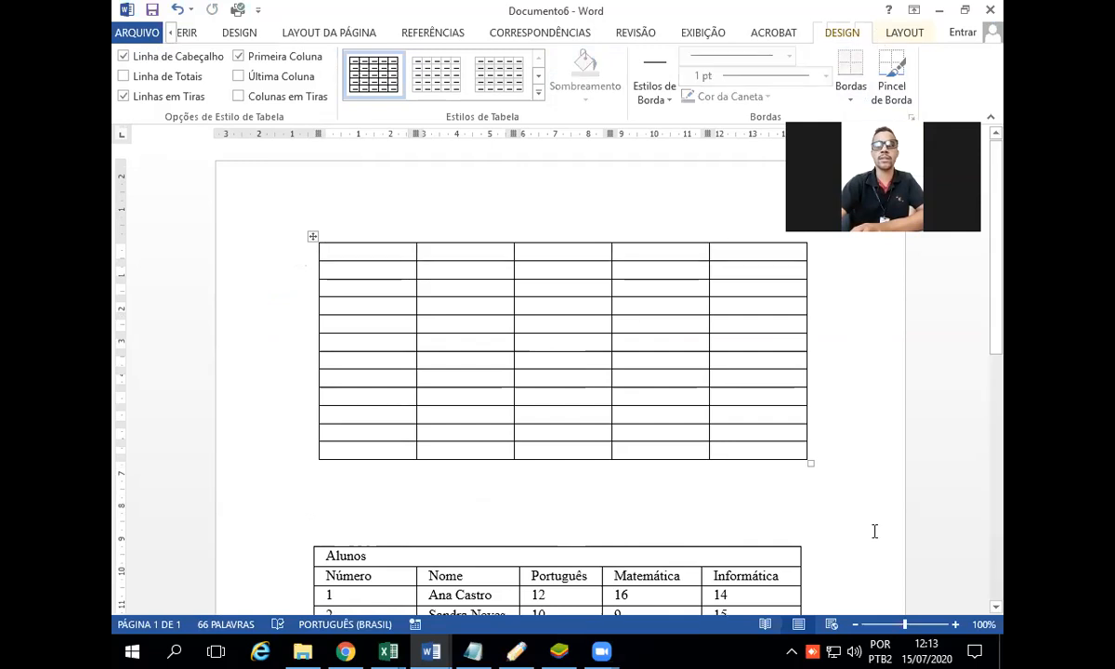
{"action": "left_click", "coordinate": [875, 539]}
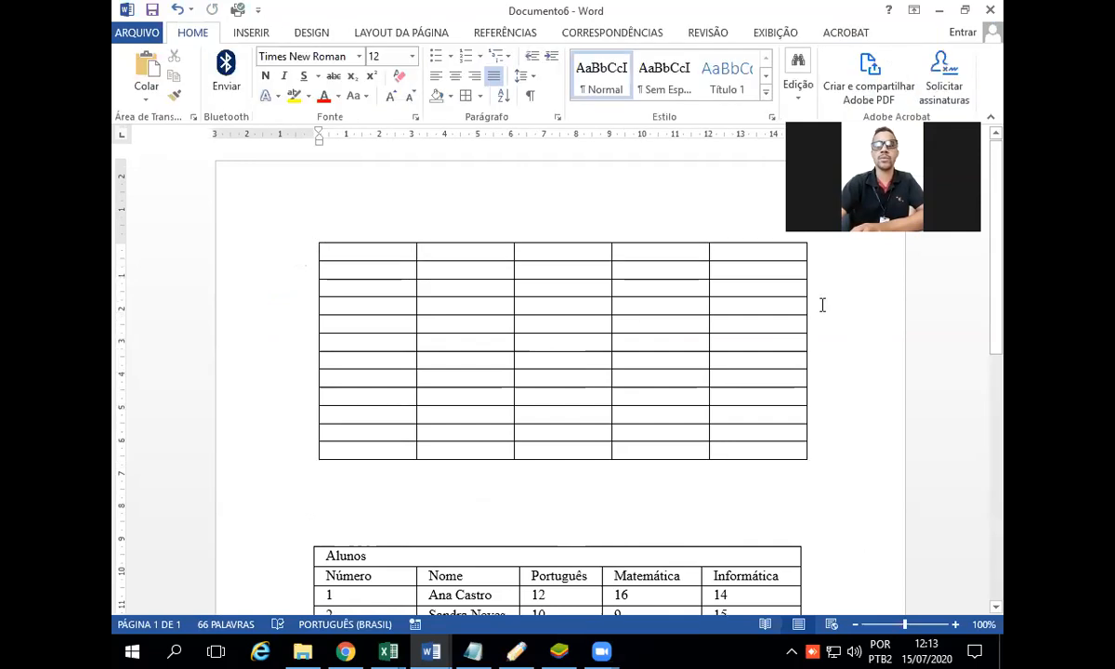
Step: Merge all the cells in the empty table's first row into a single cell
{"action": "left_click", "coordinate": [293, 262]}
{"action": "left_click", "coordinate": [998, 35]}
{"action": "left_click", "coordinate": [998, 35]}
{"action": "left_click", "coordinate": [998, 34]}
{"action": "left_click", "coordinate": [998, 34]}
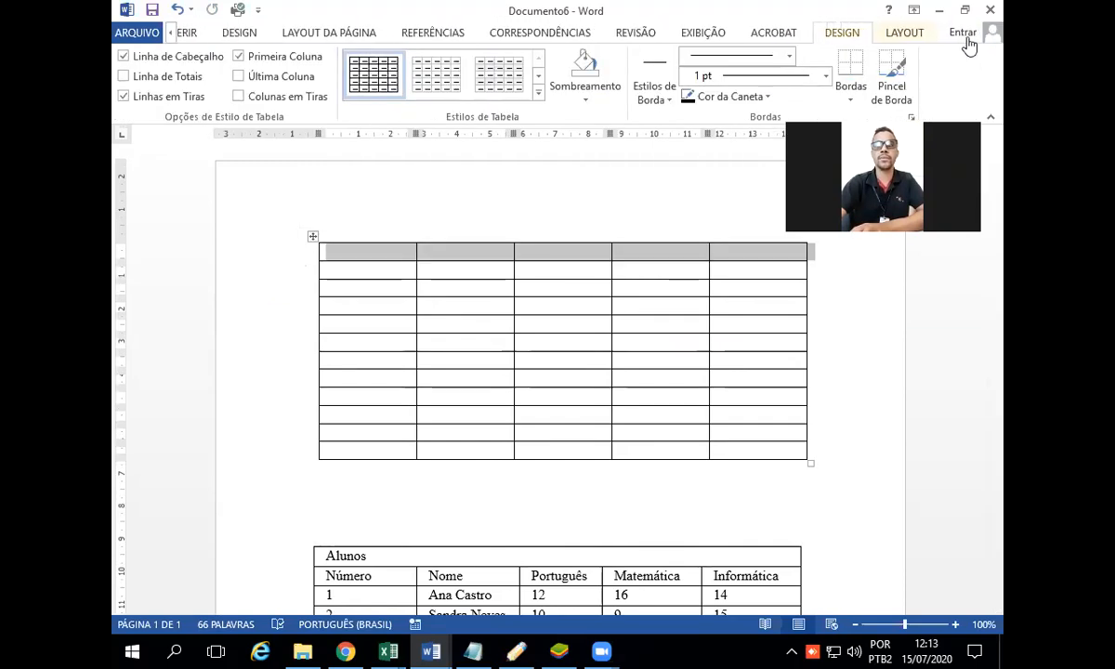
{"action": "left_click", "coordinate": [934, 37]}
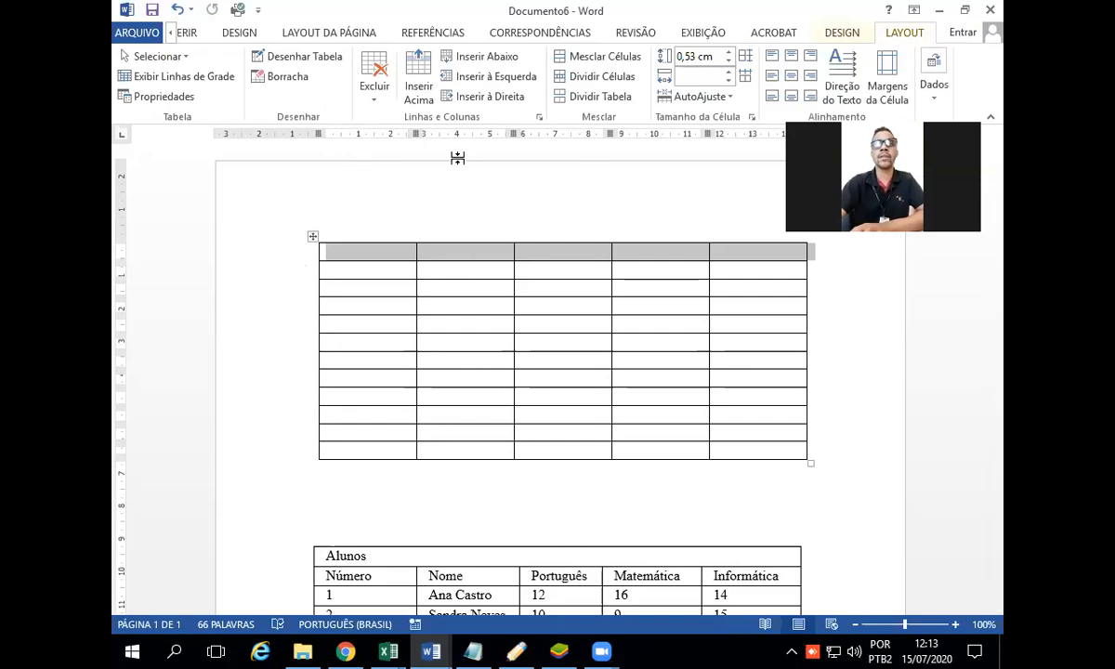
{"action": "left_click", "coordinate": [614, 66]}
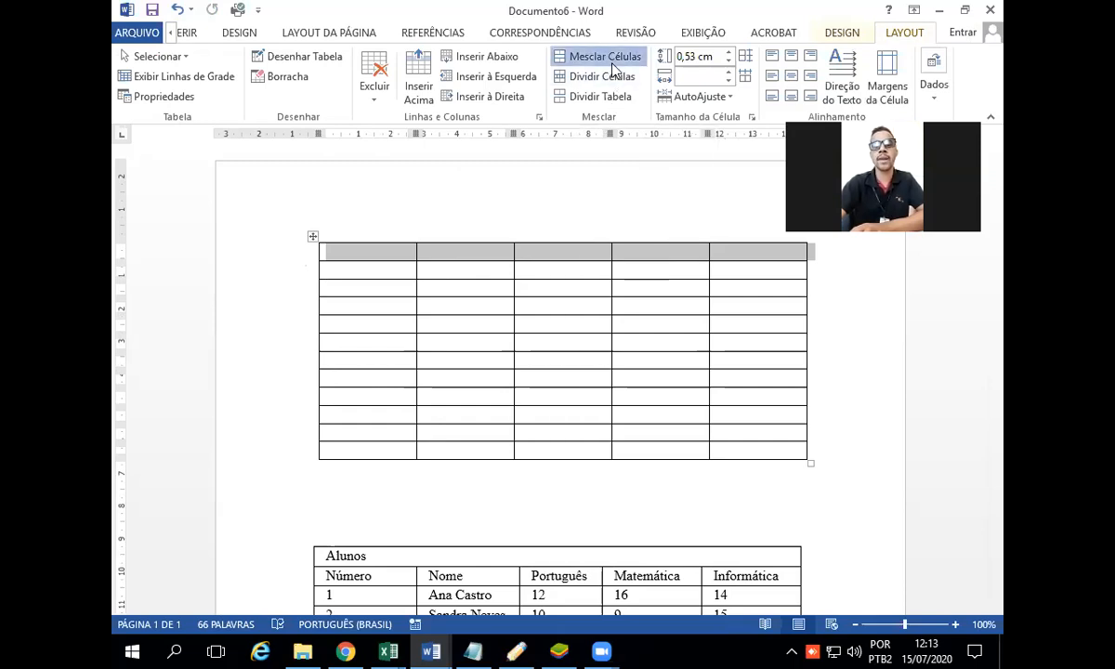
{"action": "left_click", "coordinate": [610, 223]}
{"action": "left_click", "coordinate": [822, 378]}
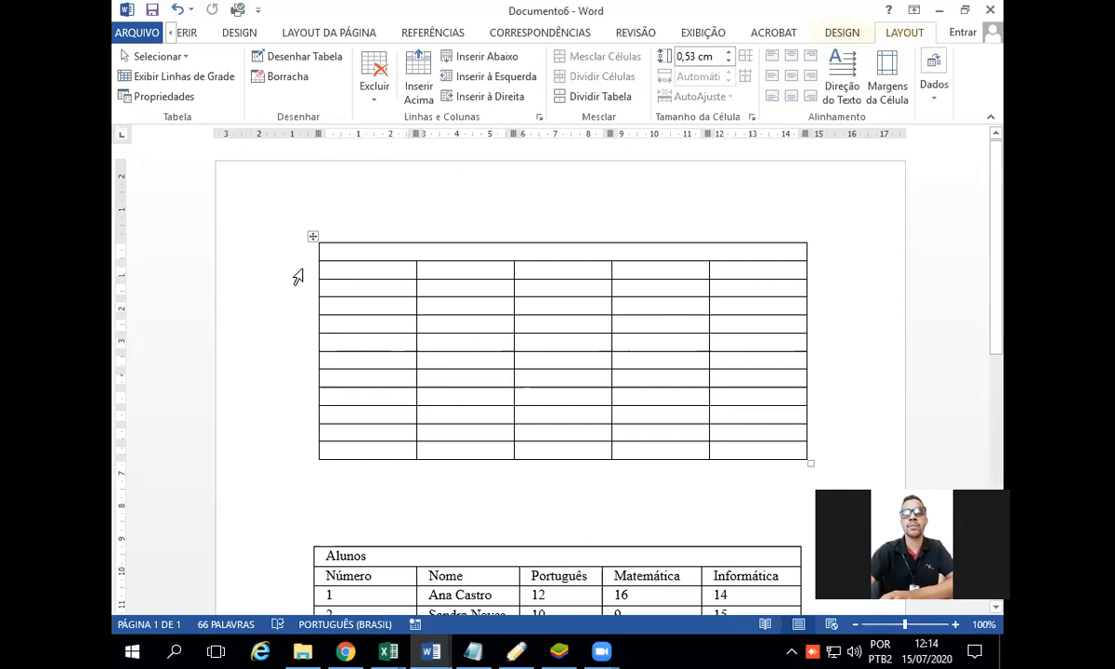
Step: Delete the whole empty table and move the Alunos table up to the start of the page
{"action": "left_click", "coordinate": [312, 239]}
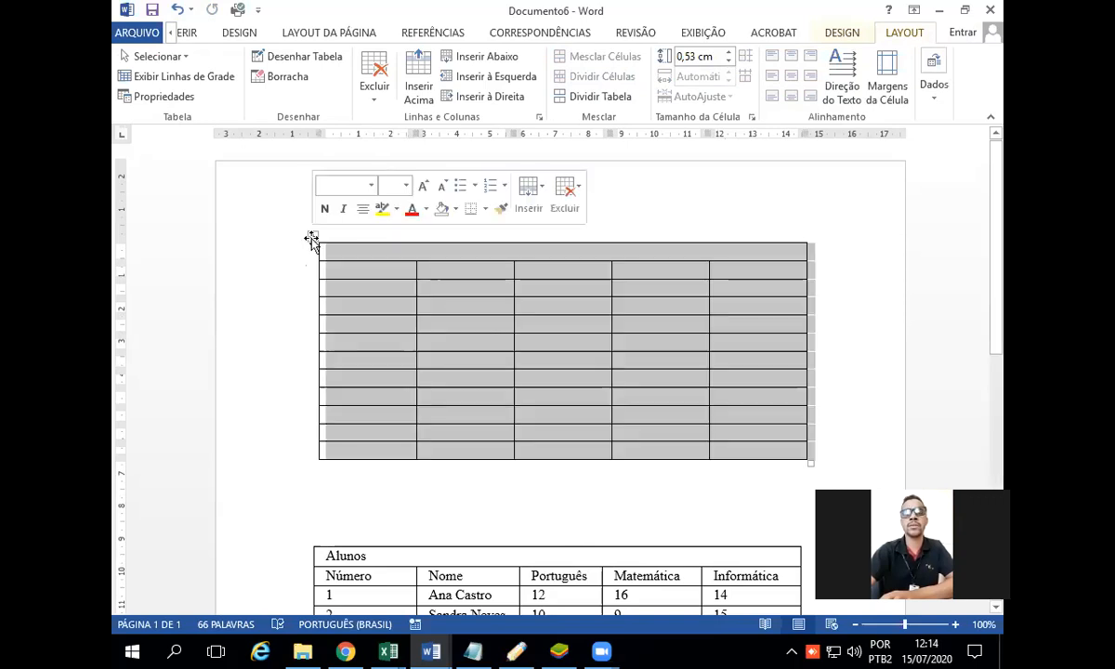
{"action": "left_click", "coordinate": [573, 202]}
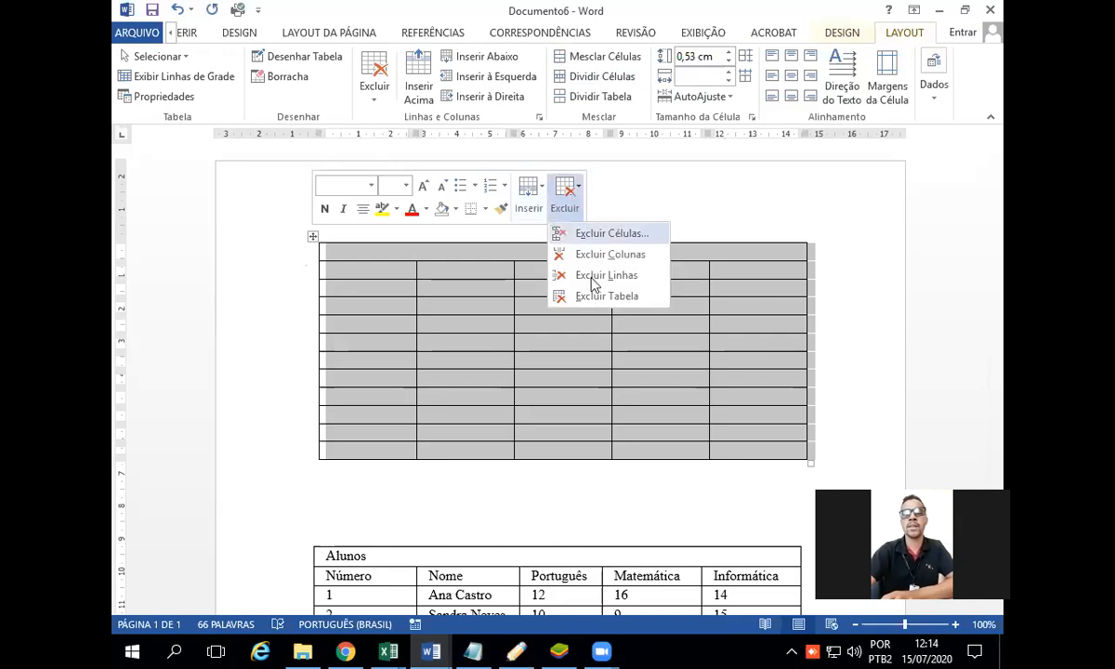
{"action": "left_click", "coordinate": [595, 295]}
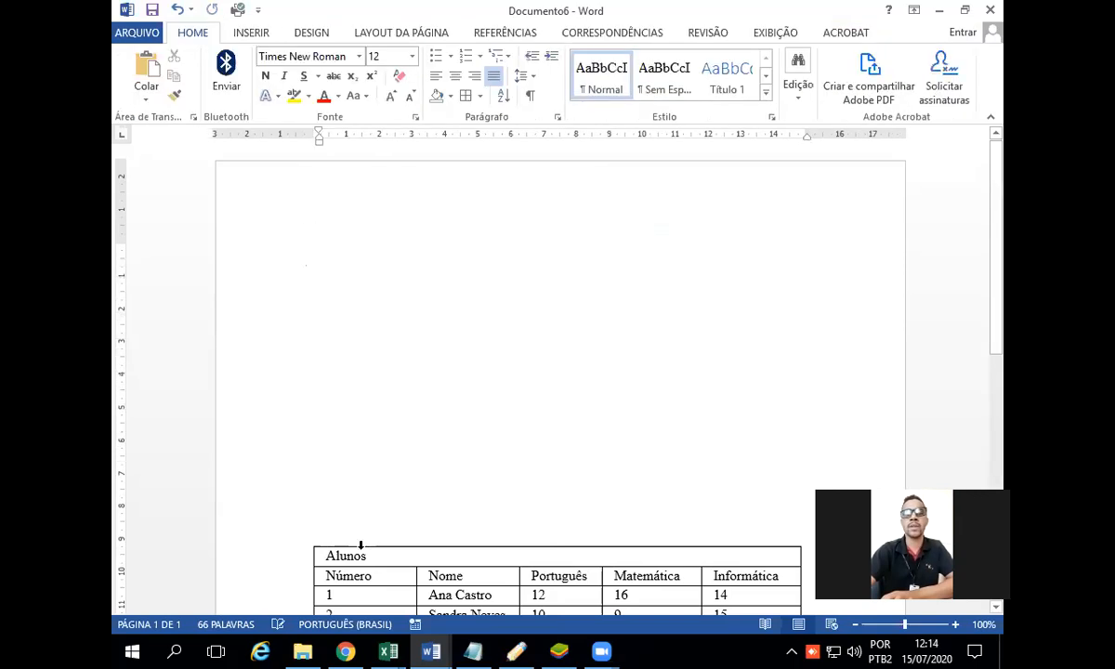
{"action": "left_click", "coordinate": [297, 555]}
{"action": "left_click_drag", "start_coordinate": [307, 541], "coordinate": [296, 256]}
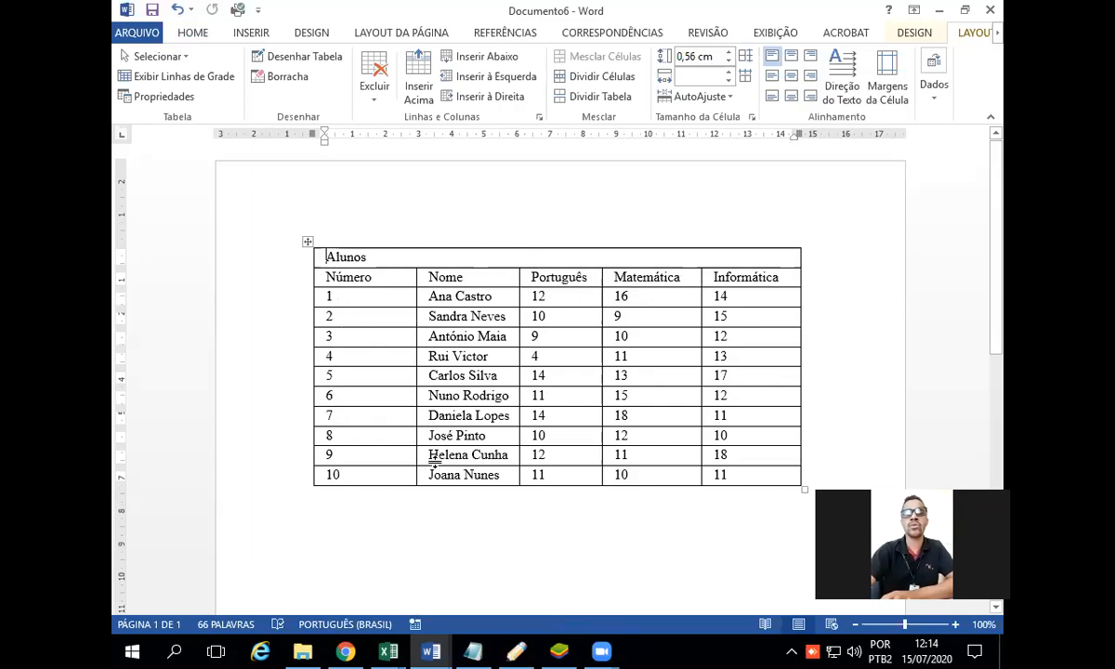
Step: Centre the whole Alunos table horizontally between the page margins
{"action": "left_click", "coordinate": [305, 242]}
{"action": "left_click", "coordinate": [312, 239]}
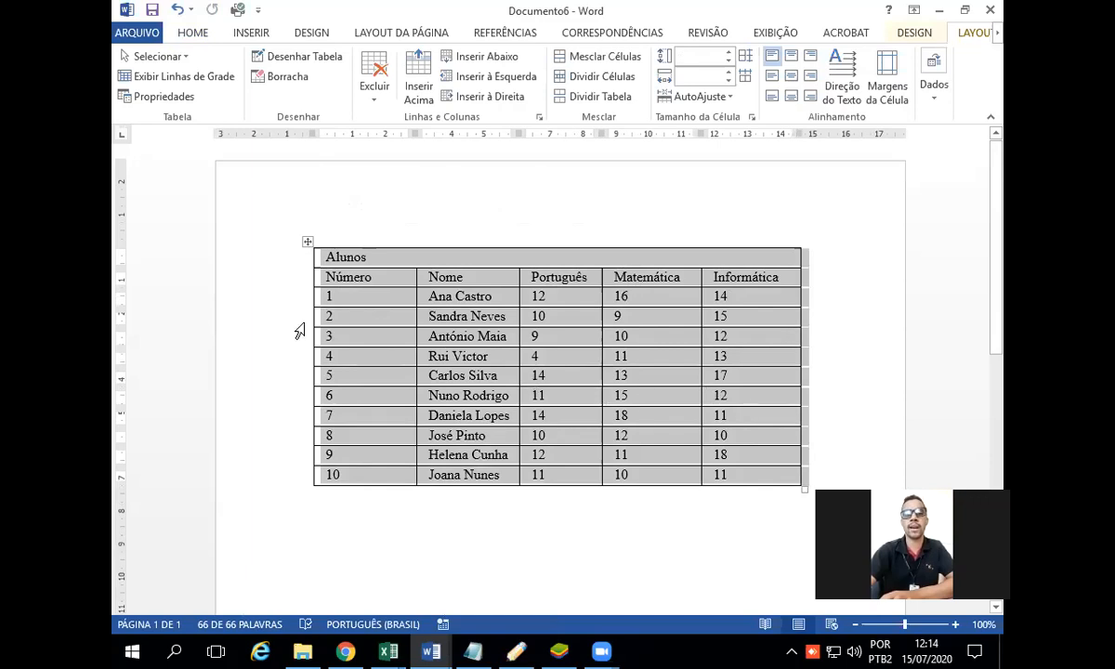
{"action": "left_click", "coordinate": [308, 241]}
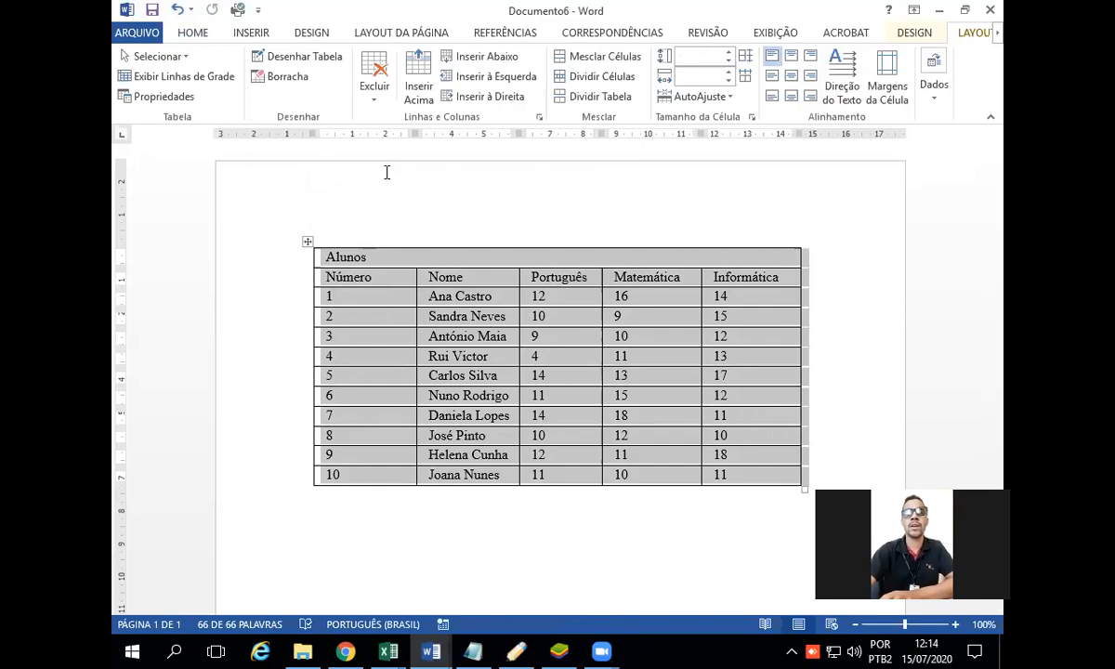
{"action": "left_click", "coordinate": [194, 33]}
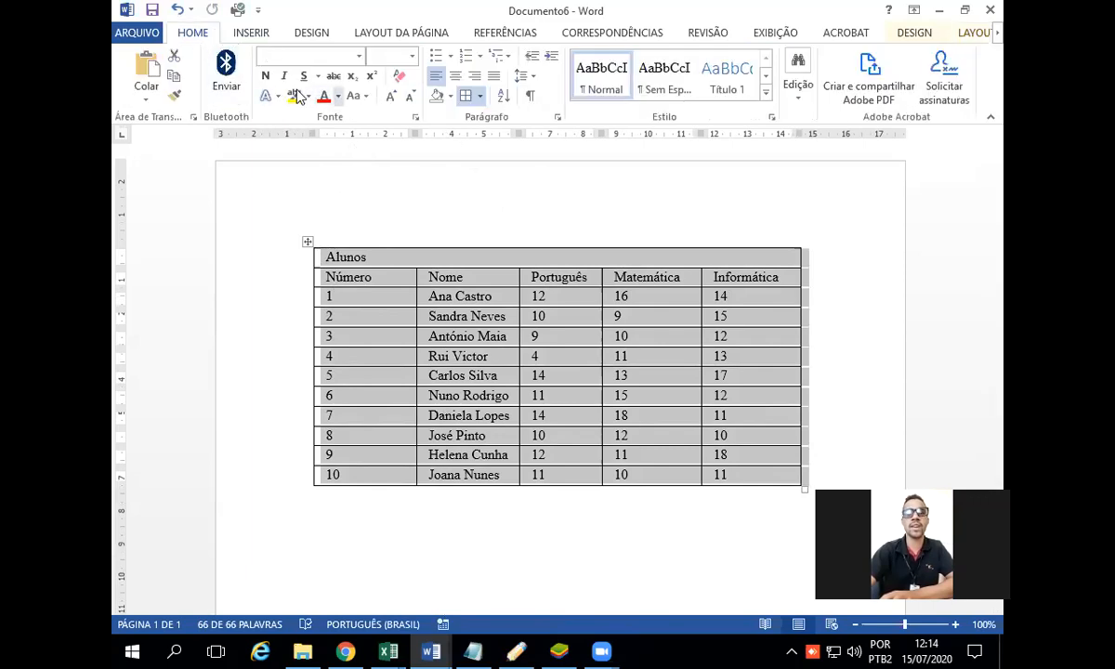
{"action": "left_click", "coordinate": [457, 81]}
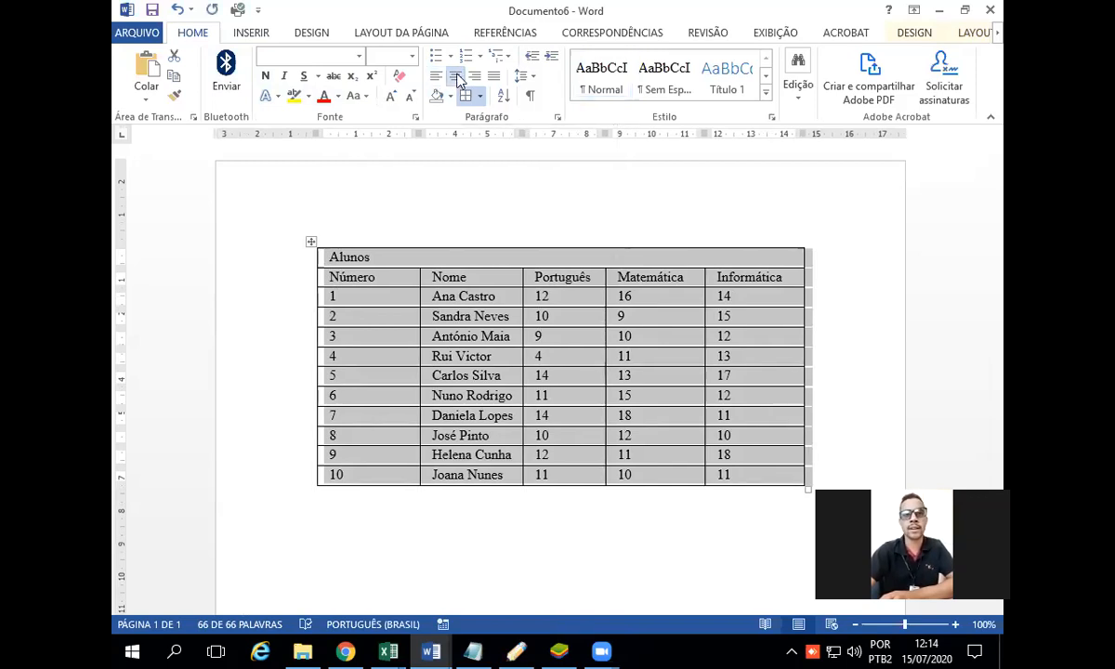
{"action": "left_click", "coordinate": [473, 204]}
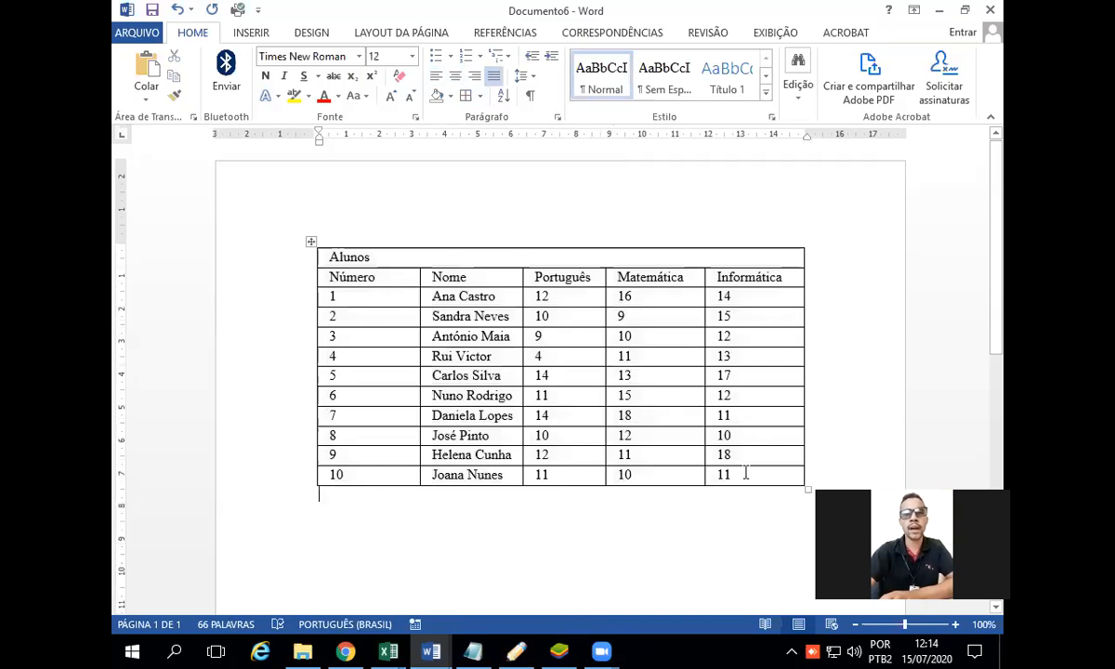
Step: Centre the text inside all the cells of the Alunos table
{"action": "left_click_drag", "start_coordinate": [734, 474], "coordinate": [321, 256]}
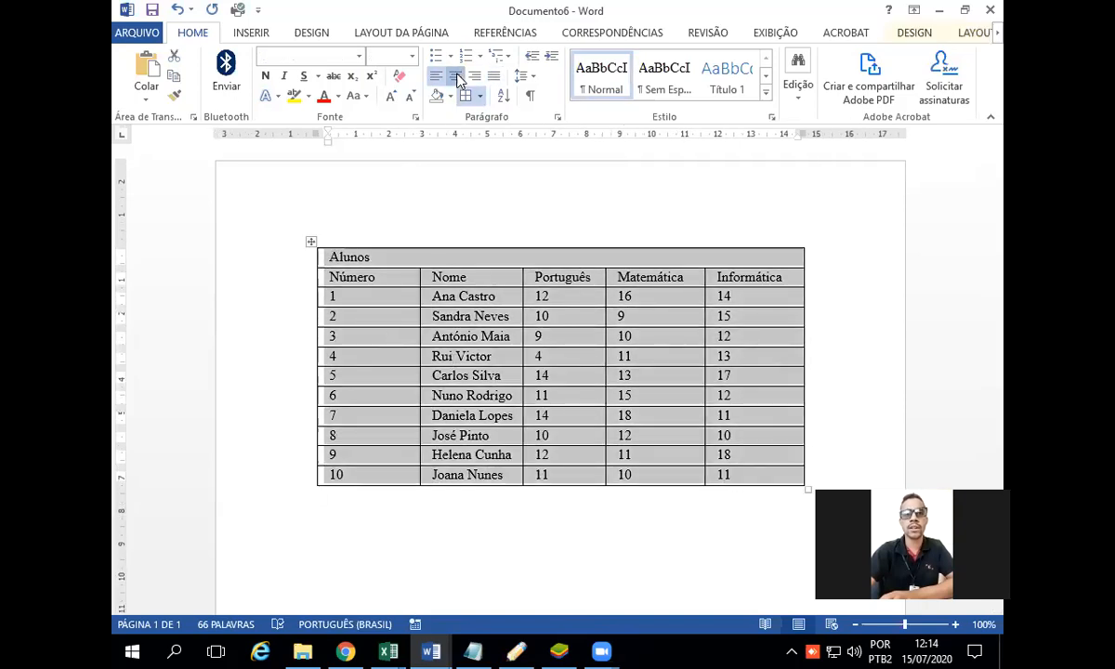
{"action": "left_click", "coordinate": [456, 76]}
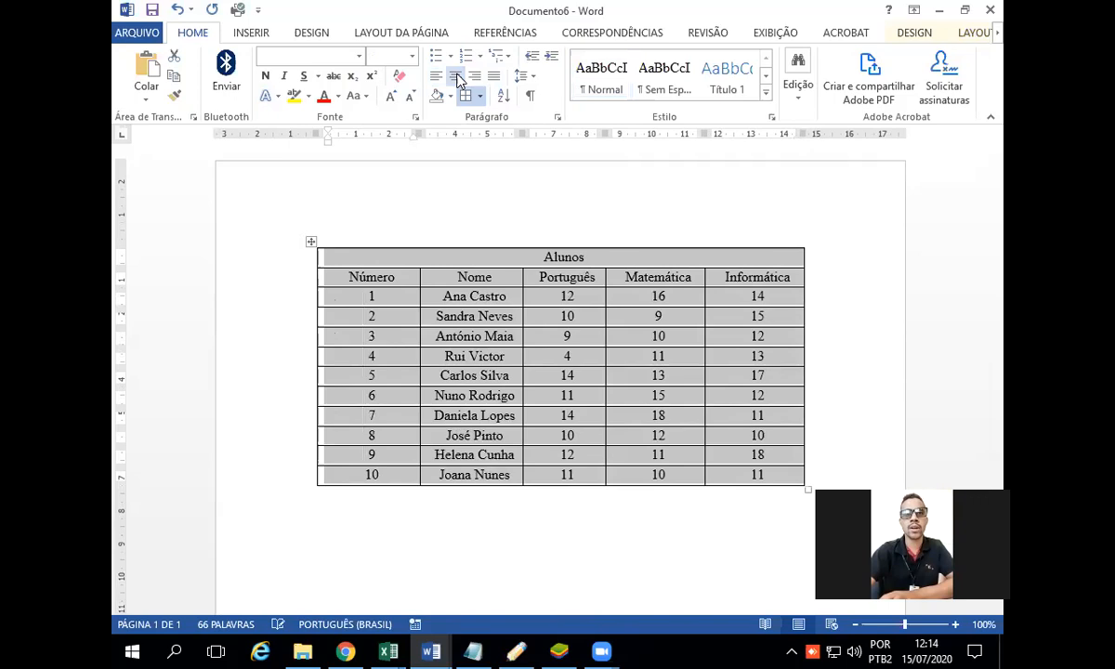
{"action": "left_click", "coordinate": [400, 200]}
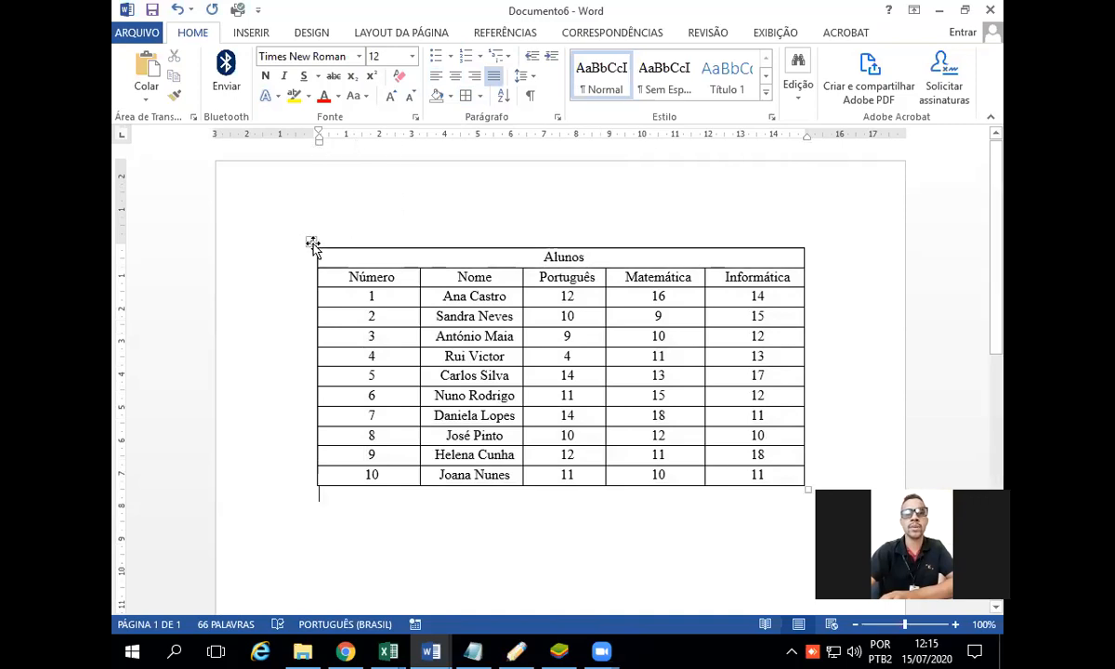
{"action": "left_click", "coordinate": [311, 243]}
{"action": "left_click_drag", "start_coordinate": [770, 466], "coordinate": [330, 238]}
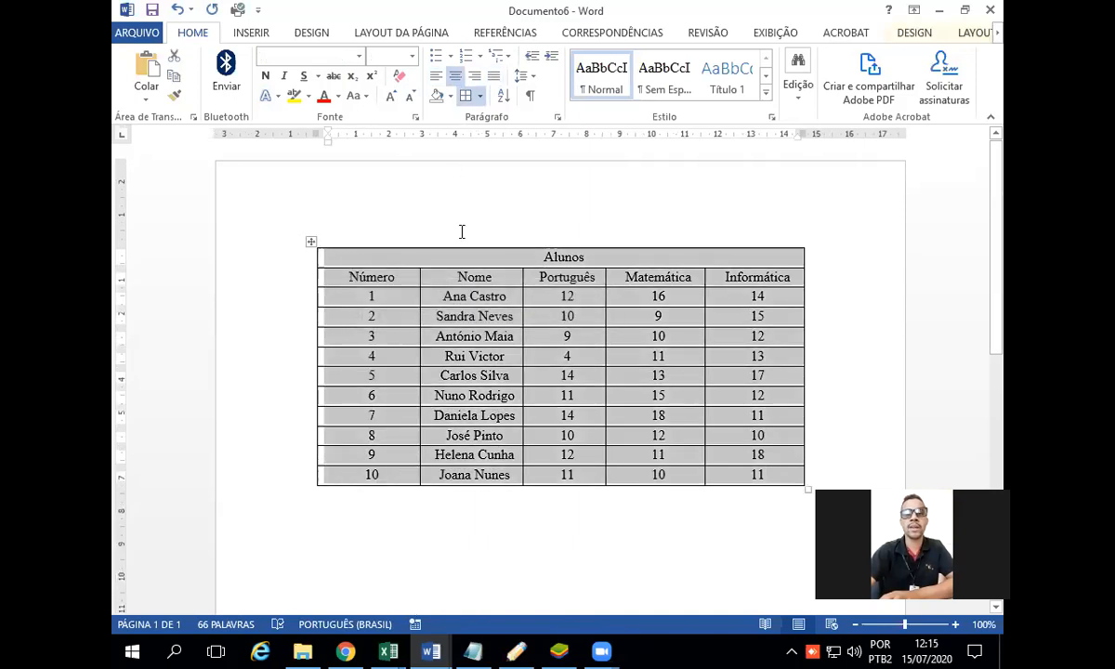
{"action": "left_click", "coordinate": [488, 214]}
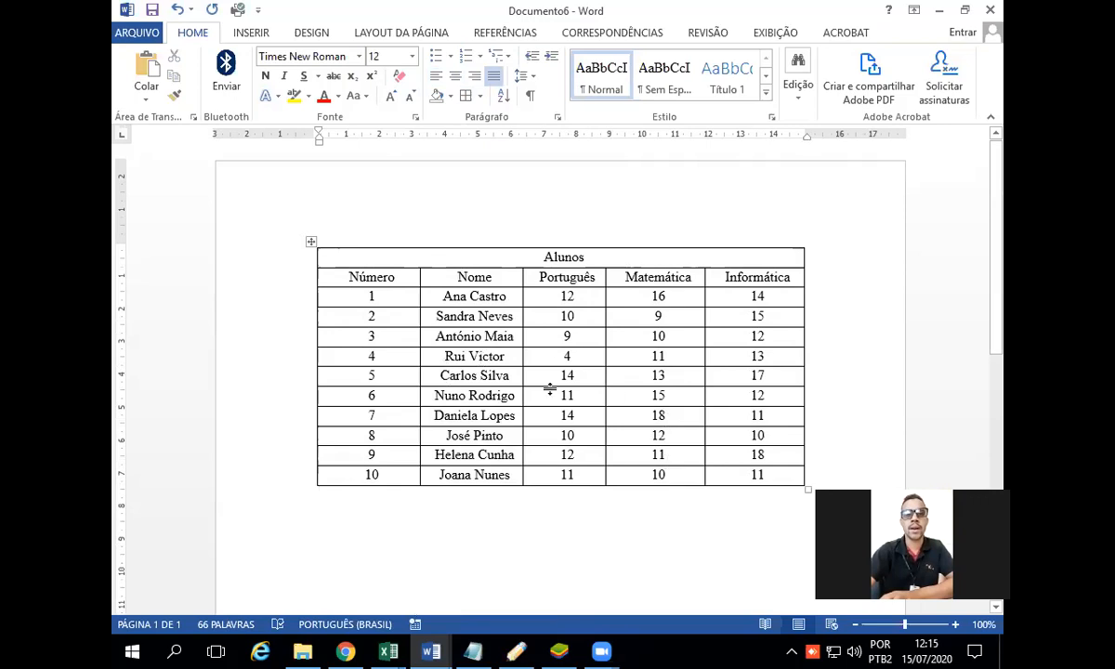
Step: Left-align the Nome column, including its header and all the student names
{"action": "left_click_drag", "start_coordinate": [514, 477], "coordinate": [428, 291]}
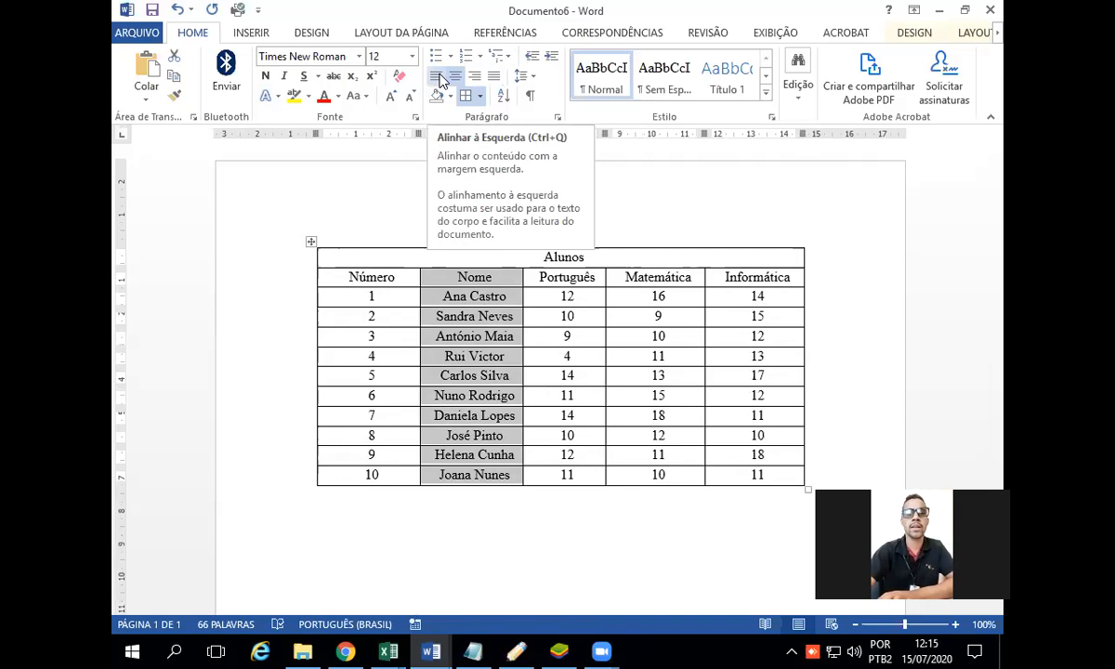
{"action": "left_click", "coordinate": [440, 80]}
{"action": "left_click", "coordinate": [543, 539]}
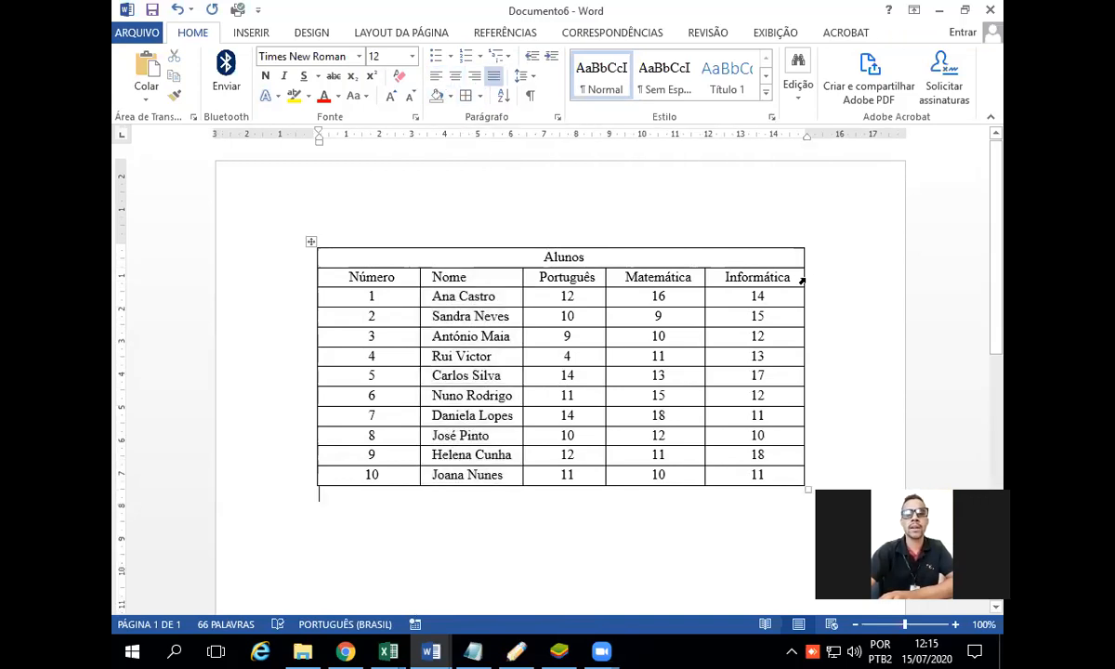
Step: Make the Alunos title row and the column header row below it bold
{"action": "left_click_drag", "start_coordinate": [798, 279], "coordinate": [378, 249]}
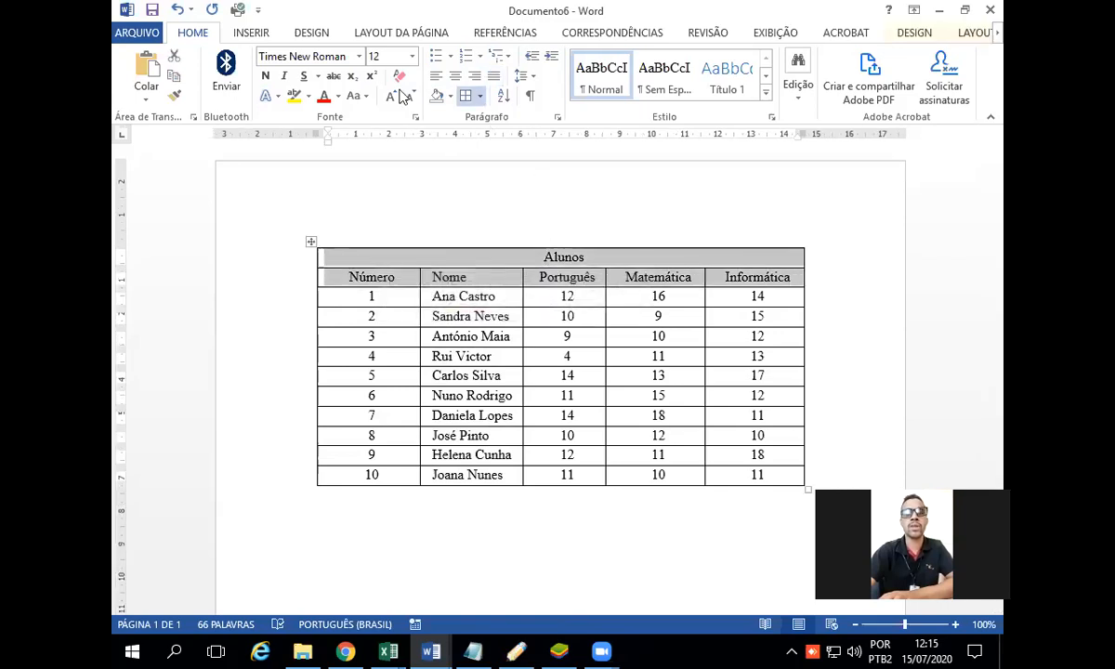
{"action": "left_click", "coordinate": [269, 78]}
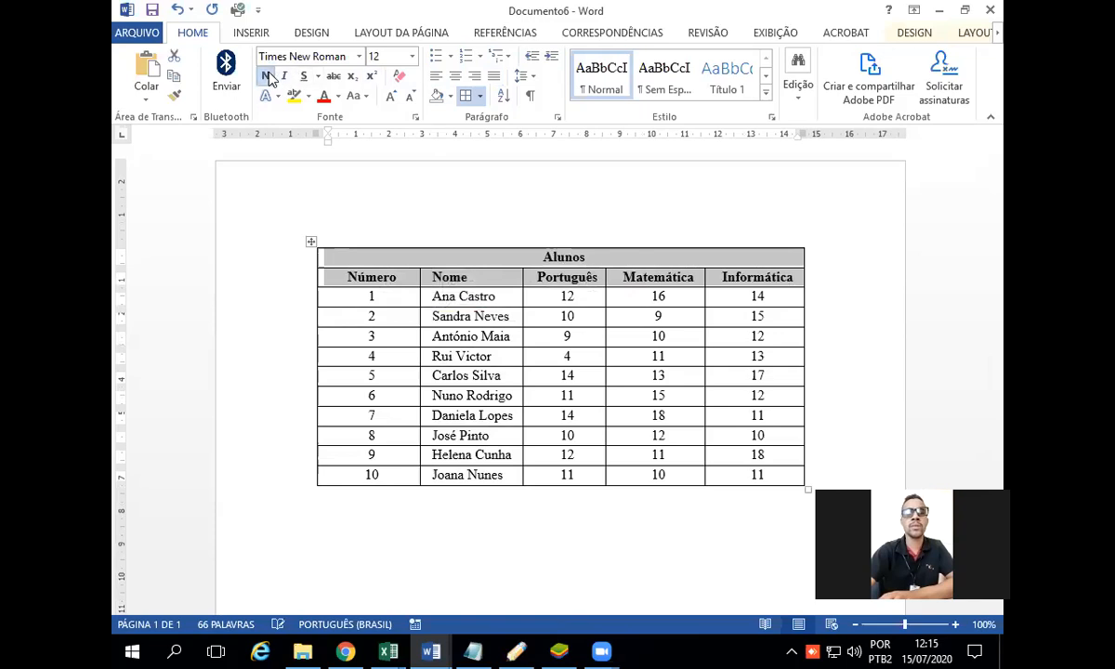
{"action": "left_click", "coordinate": [402, 179]}
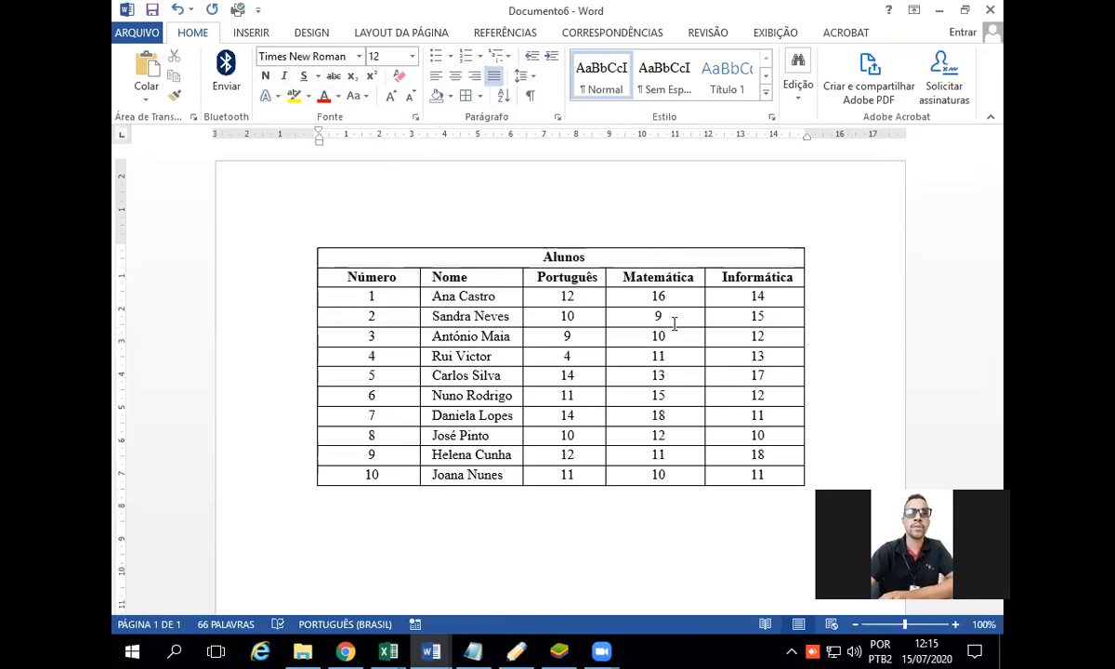
Step: Set the text of the whole Alunos table to Times New Roman, size 12
{"action": "mouse_move", "coordinate": [779, 475]}
{"action": "left_mouse_down"}
{"action": "mouse_move", "coordinate": [558, 395]}
{"action": "mouse_move", "coordinate": [358, 296]}
{"action": "mouse_move", "coordinate": [357, 253]}
{"action": "left_mouse_up"}
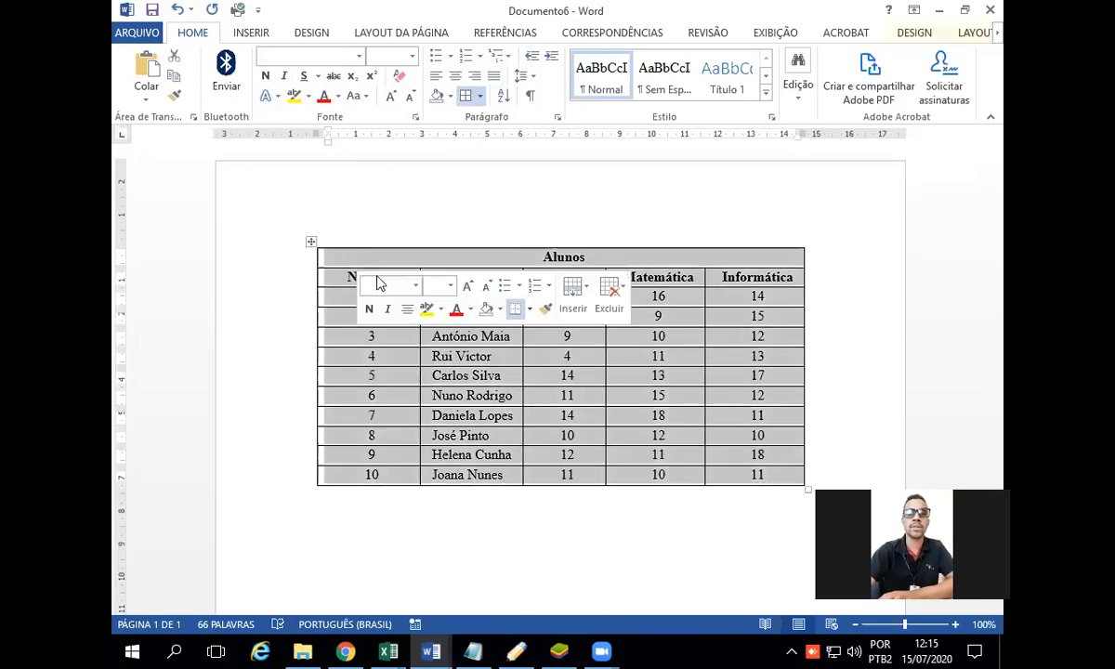
{"action": "left_click", "coordinate": [358, 58]}
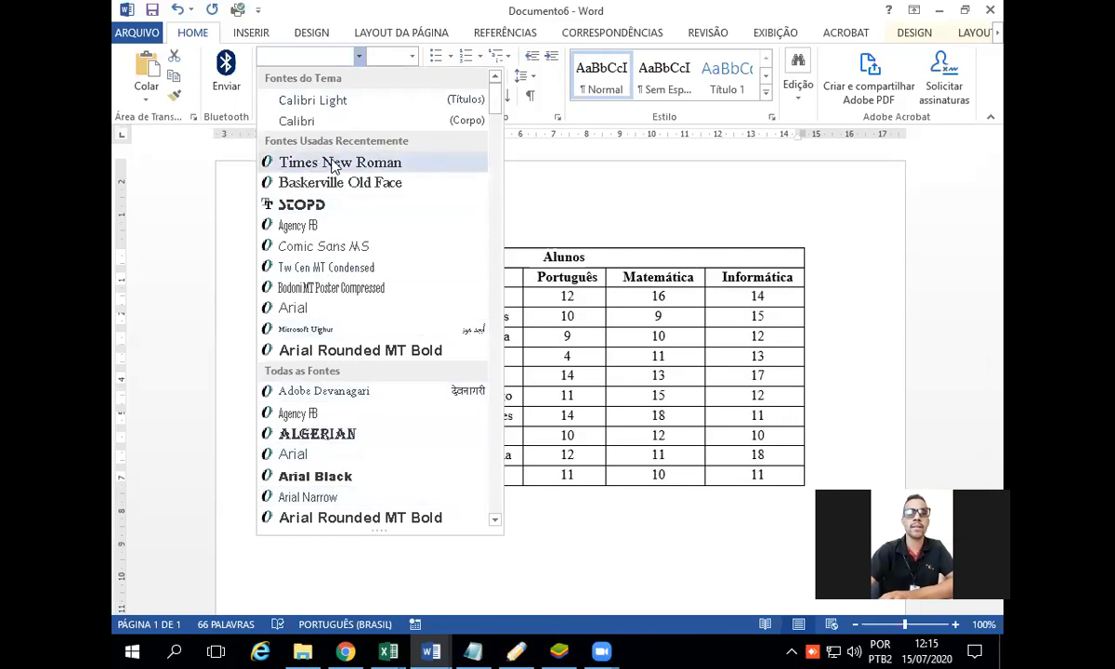
{"action": "type", "text": "Times New Roman"}
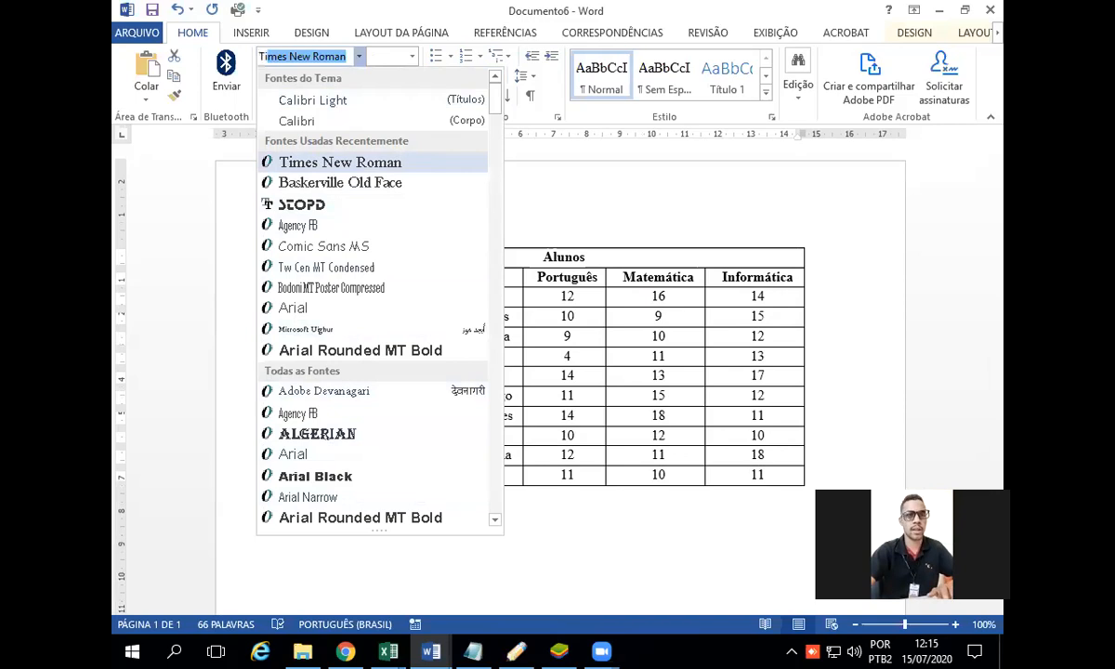
{"action": "left_click", "coordinate": [336, 162]}
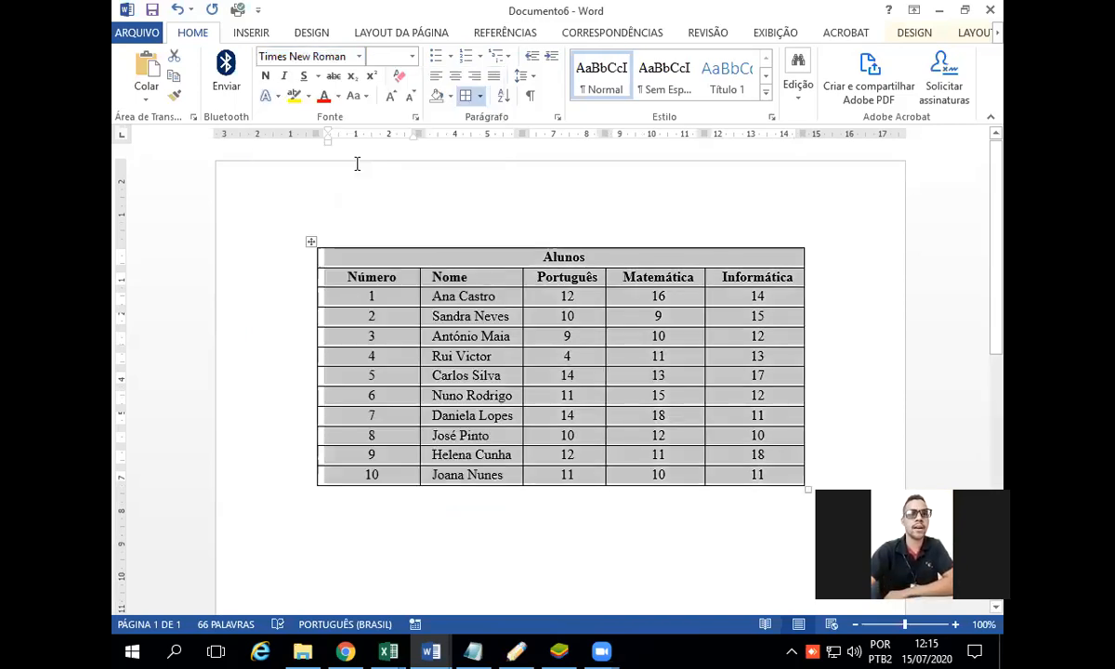
{"action": "left_click", "coordinate": [412, 55]}
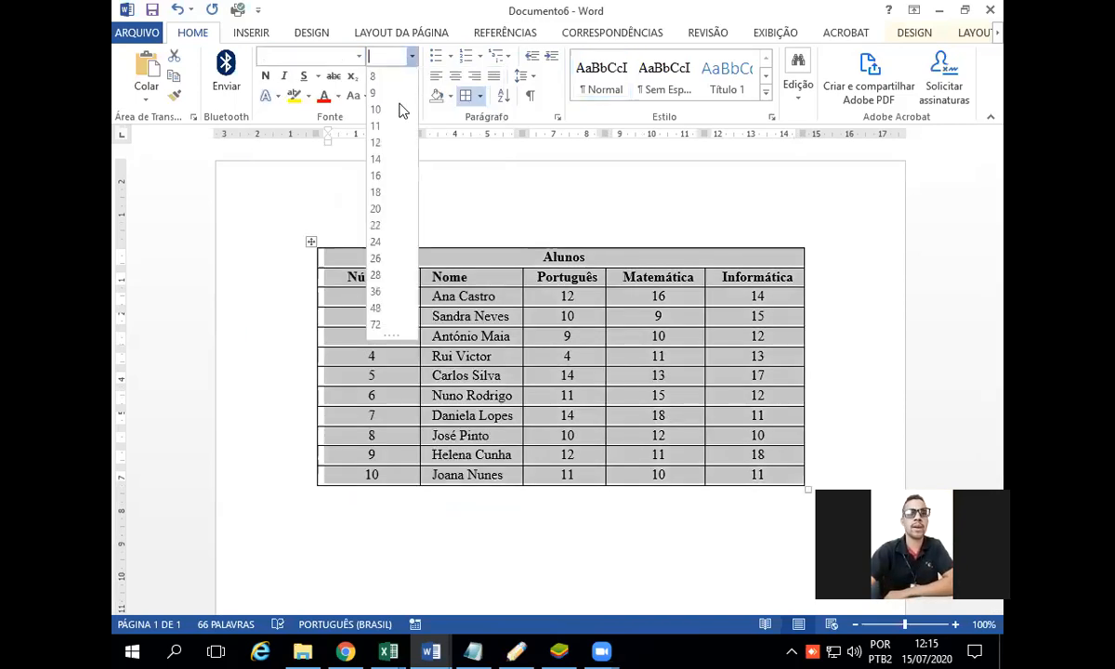
{"action": "left_click", "coordinate": [382, 144]}
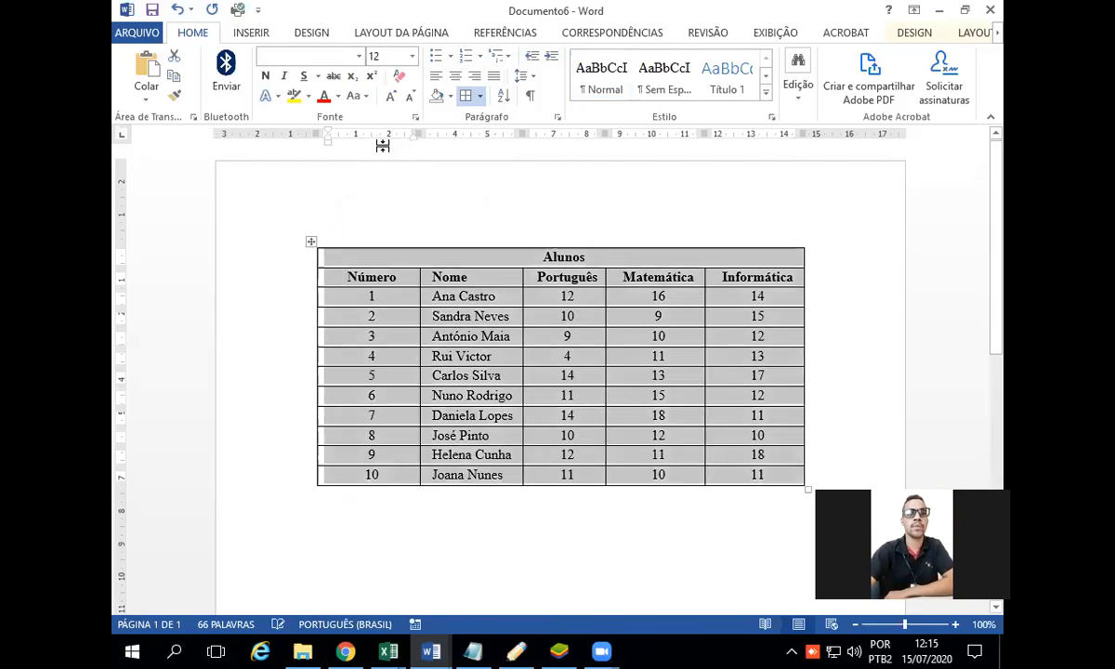
{"action": "left_click", "coordinate": [436, 163]}
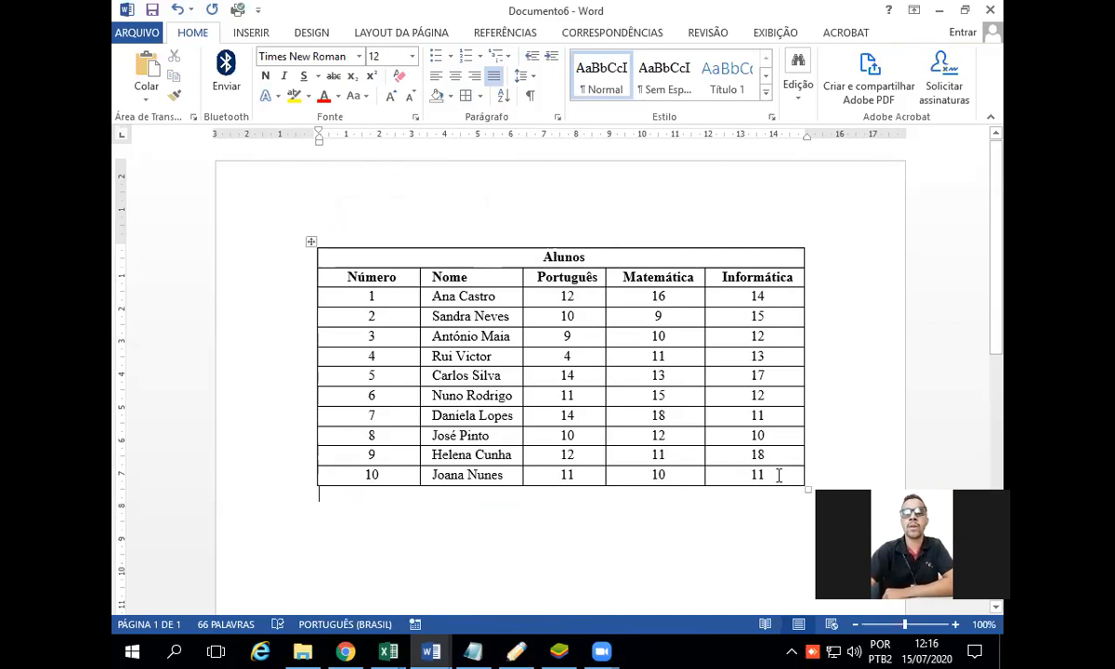
Step: Apply a 1 ½ pt line width to all borders of the Alunos table
{"action": "left_click_drag", "start_coordinate": [779, 476], "coordinate": [327, 263]}
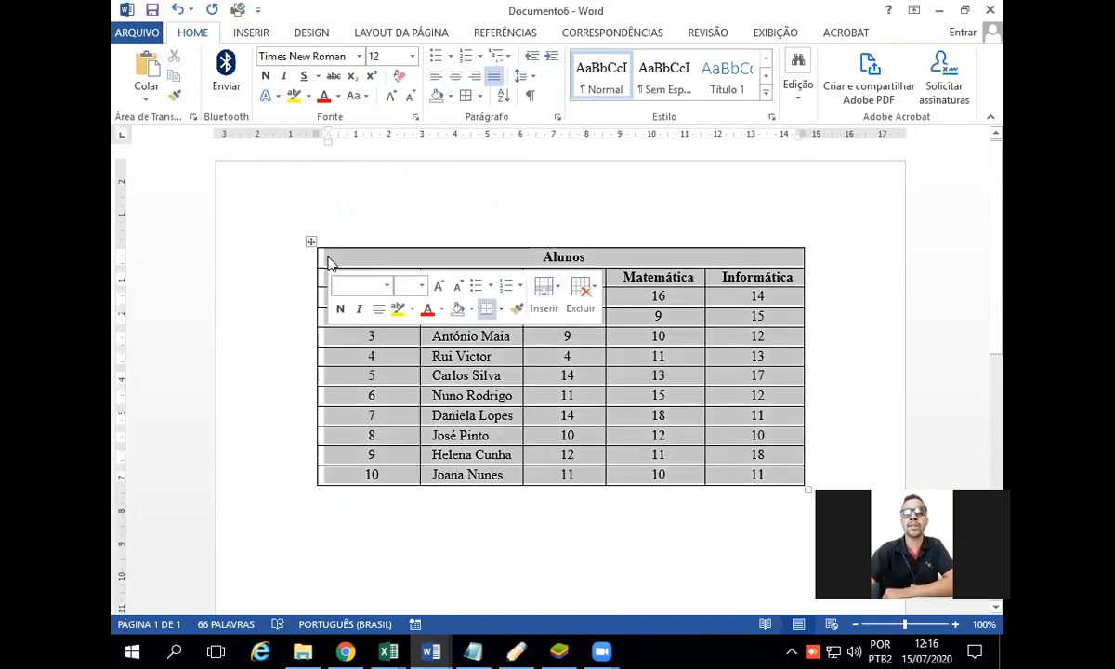
{"action": "left_click", "coordinate": [480, 98]}
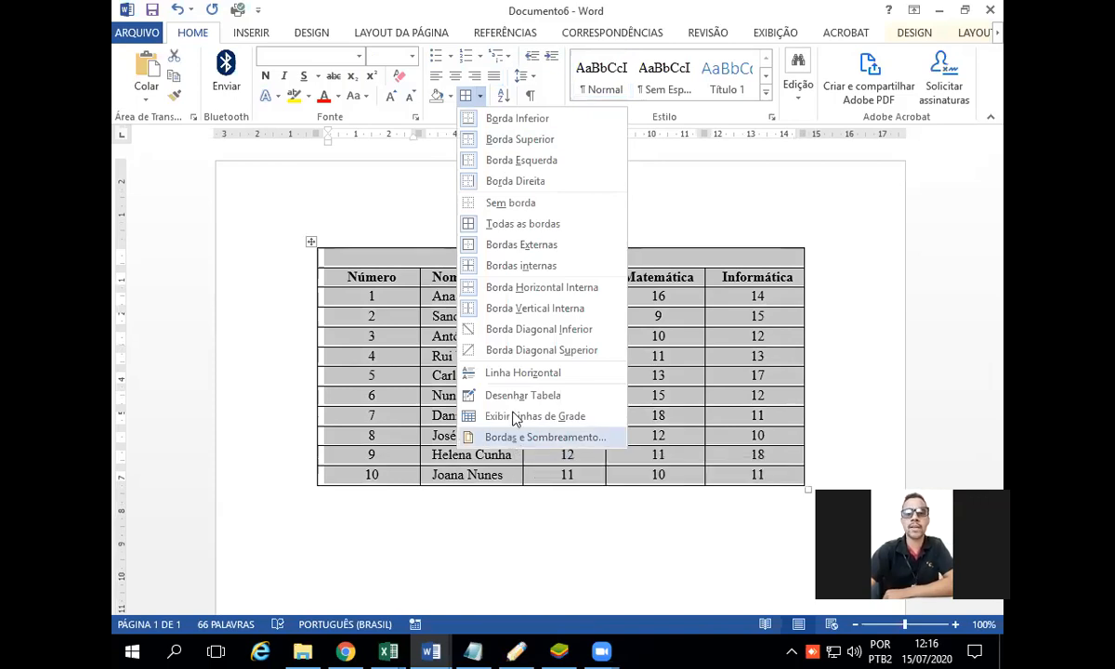
{"action": "left_click", "coordinate": [518, 416]}
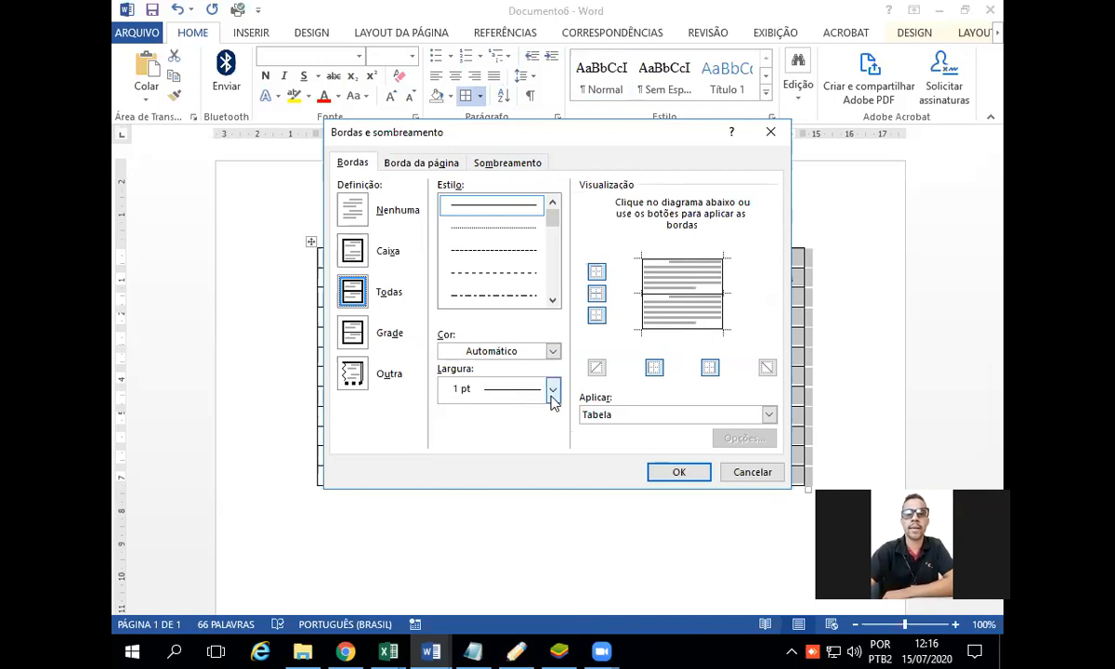
{"action": "left_click", "coordinate": [552, 391]}
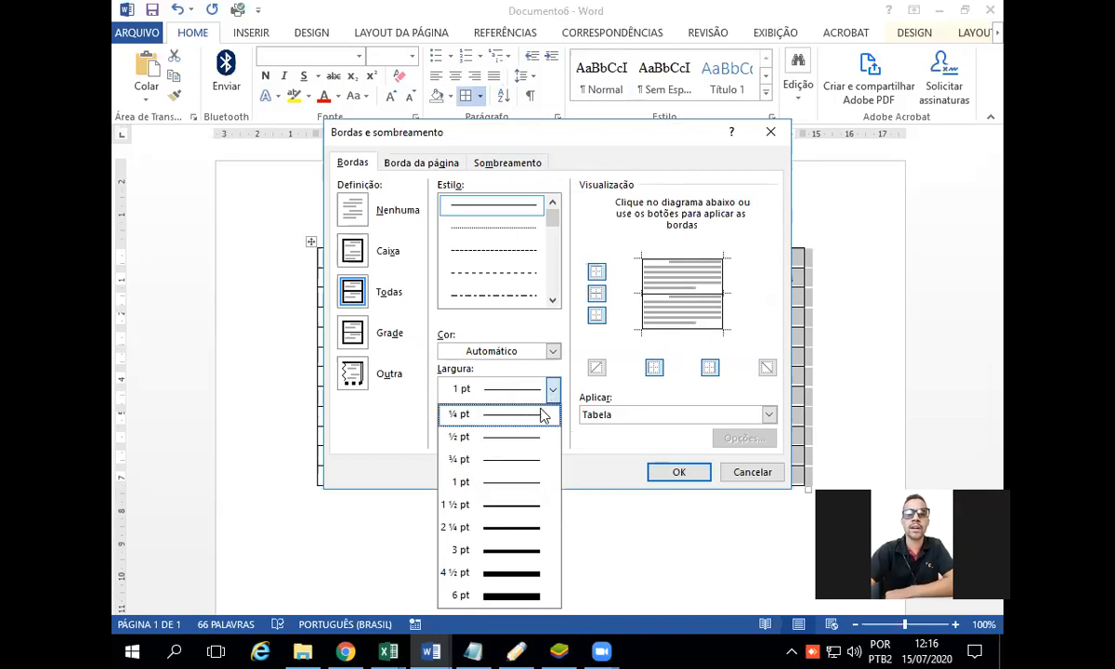
{"action": "left_click", "coordinate": [463, 508]}
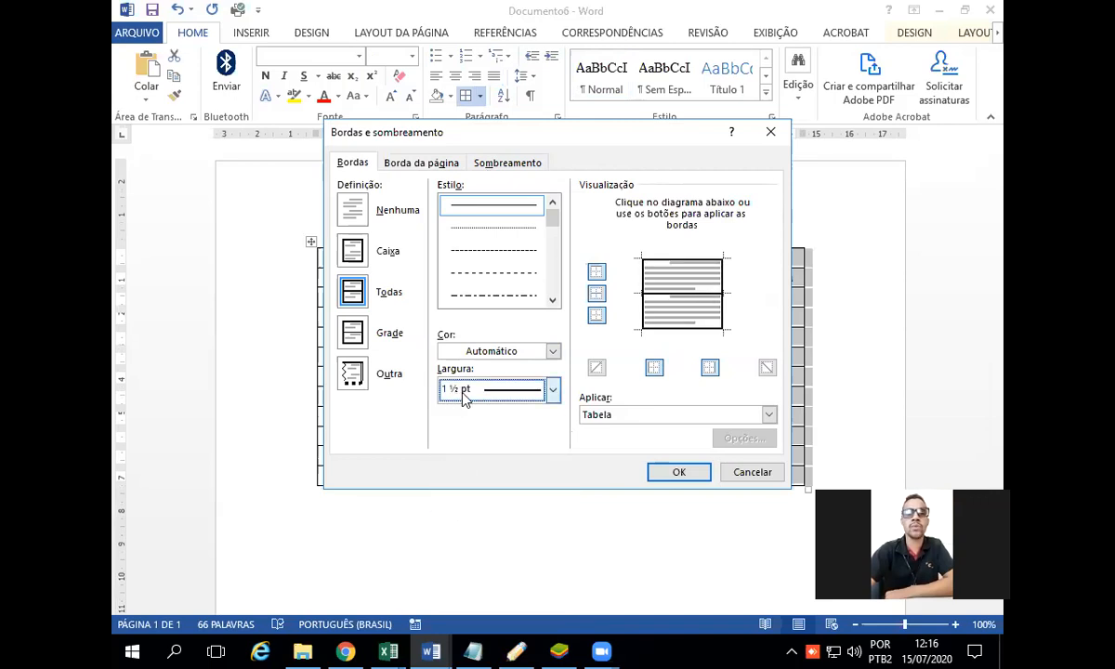
{"action": "left_click", "coordinate": [672, 474]}
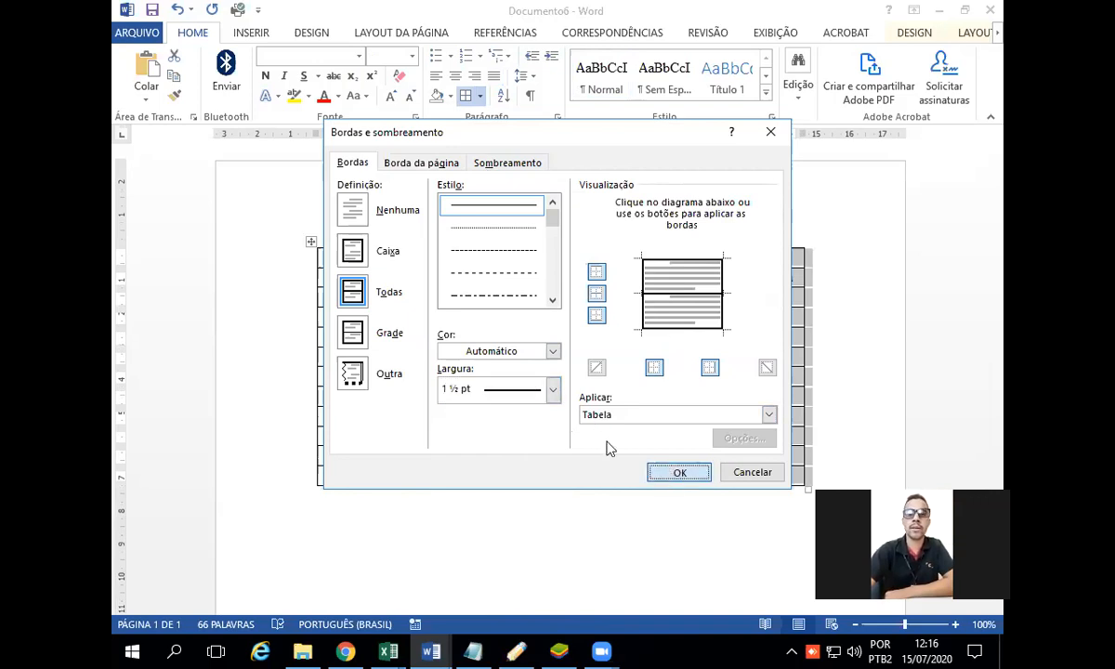
{"action": "left_click", "coordinate": [639, 219]}
{"action": "scroll", "coordinate": [681, 259], "scroll_direction": "down", "scroll_amount": 2}
{"action": "scroll", "coordinate": [681, 259], "scroll_direction": "up", "scroll_amount": 1}
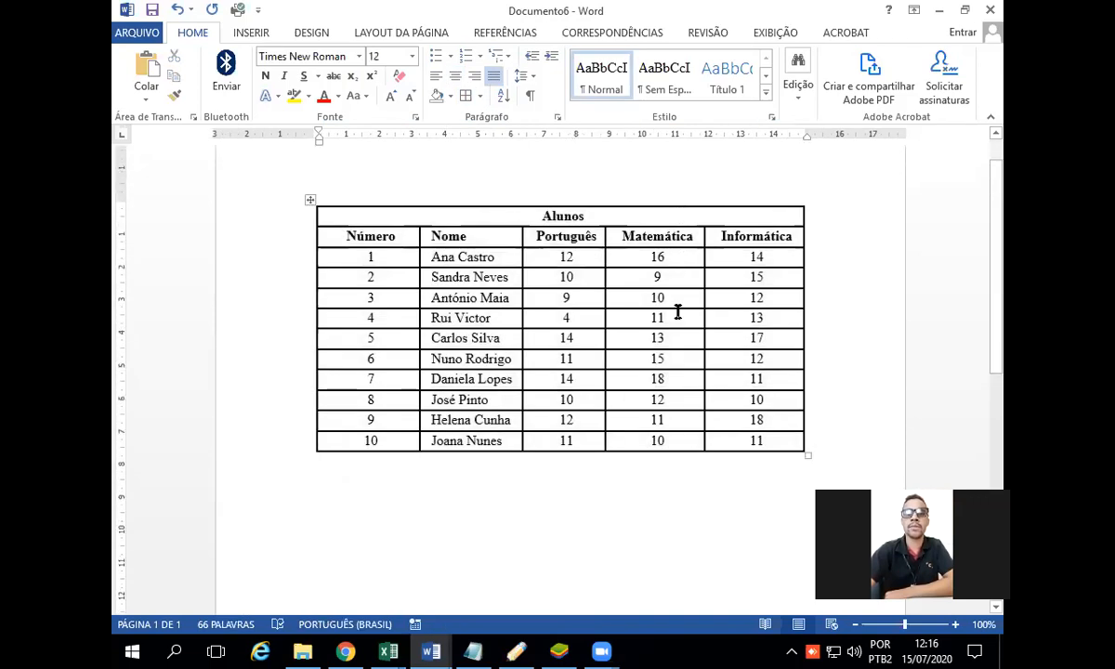
{"action": "left_click", "coordinate": [139, 33]}
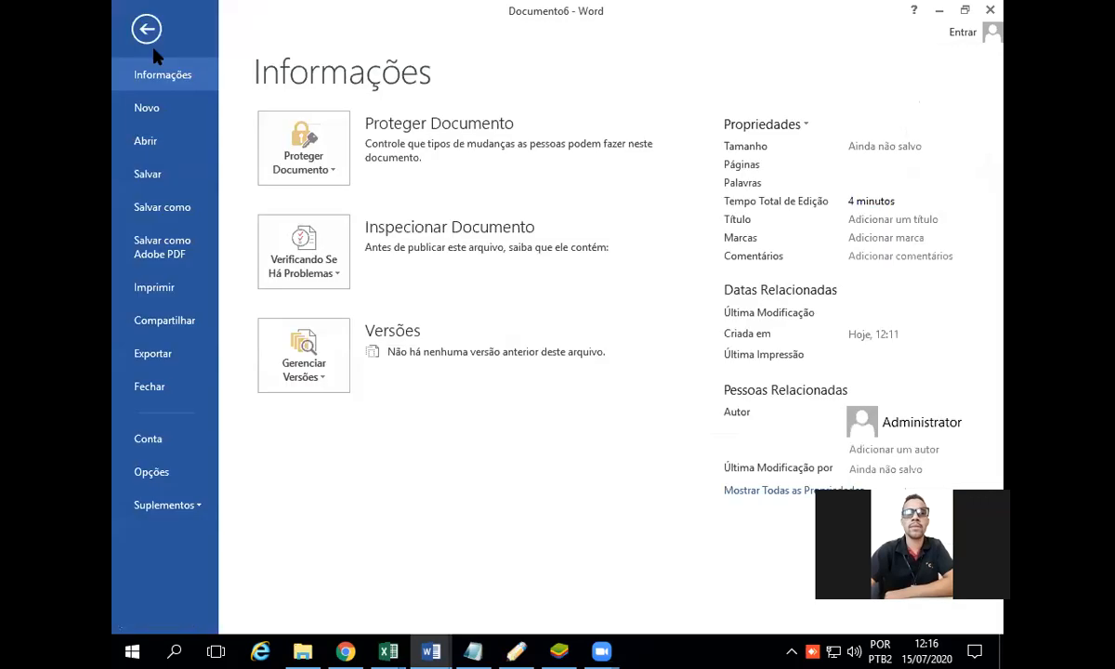
{"action": "left_click", "coordinate": [170, 207]}
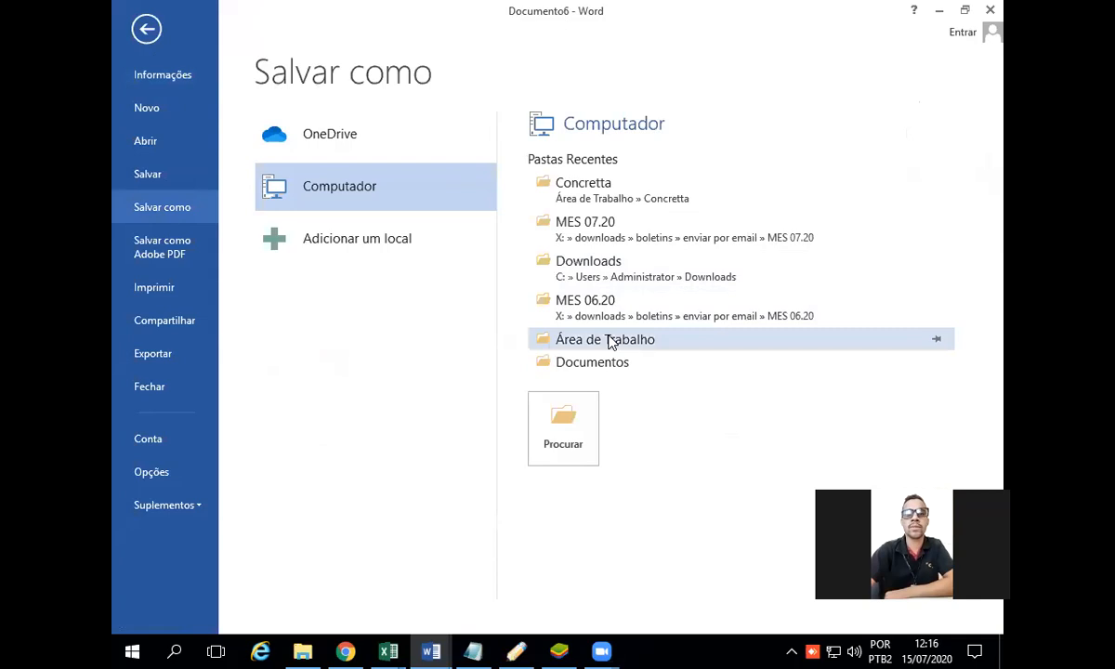
{"action": "left_click", "coordinate": [149, 26]}
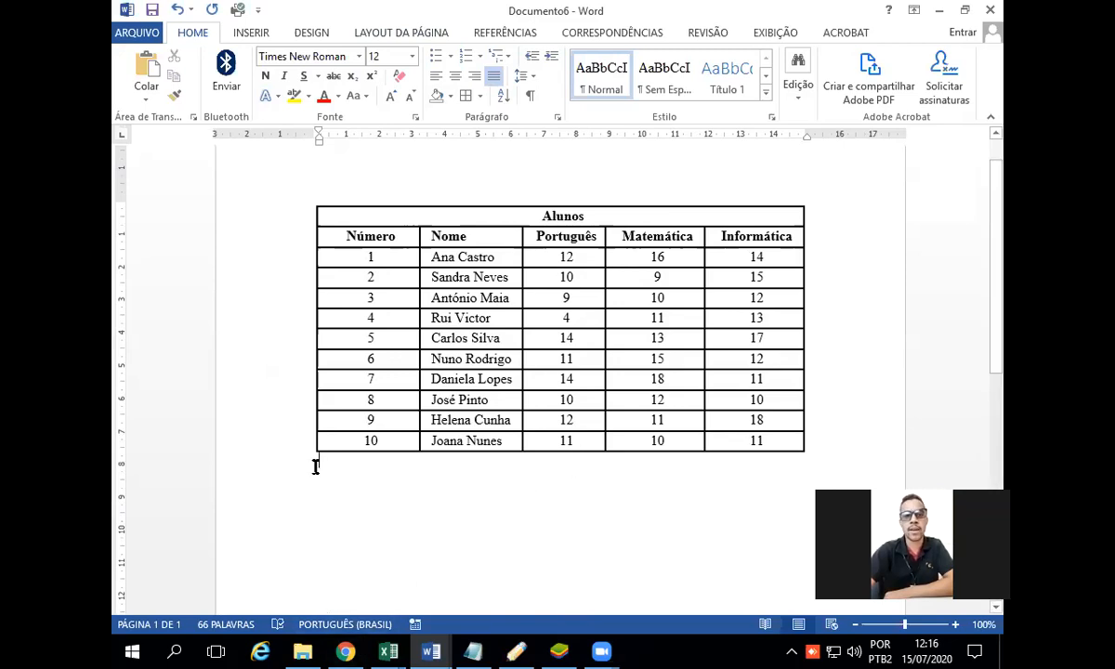
Step: Switch to Chrome and show the list of activities of the Informática EAD class in Google Classroom
{"action": "left_click", "coordinate": [345, 650]}
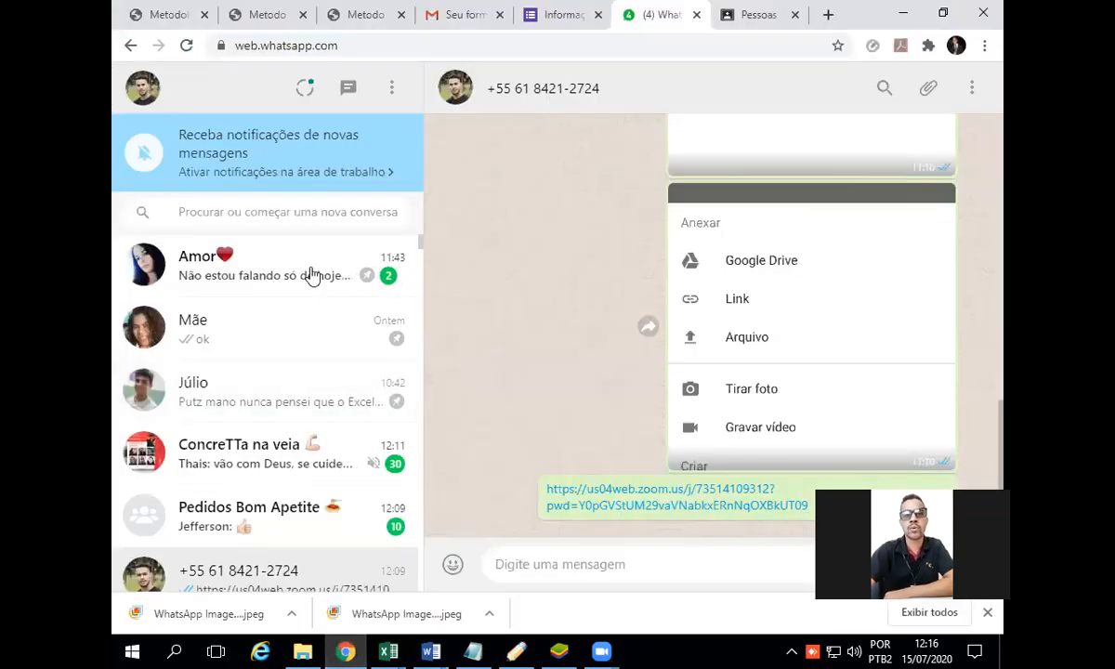
{"action": "left_click", "coordinate": [368, 15]}
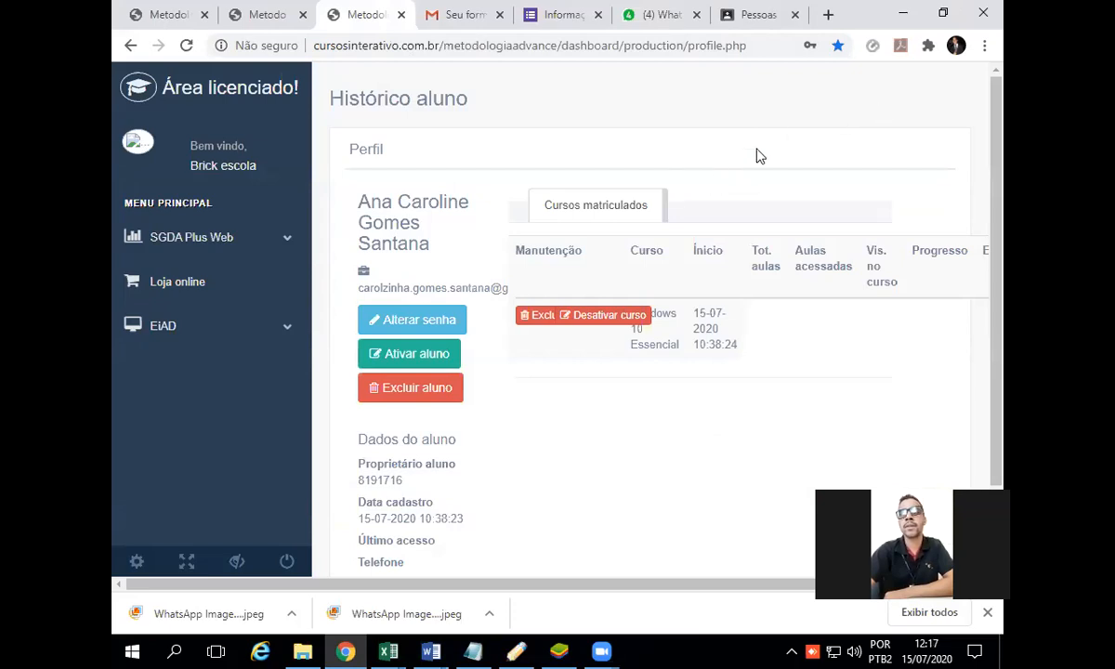
{"action": "left_click", "coordinate": [758, 15]}
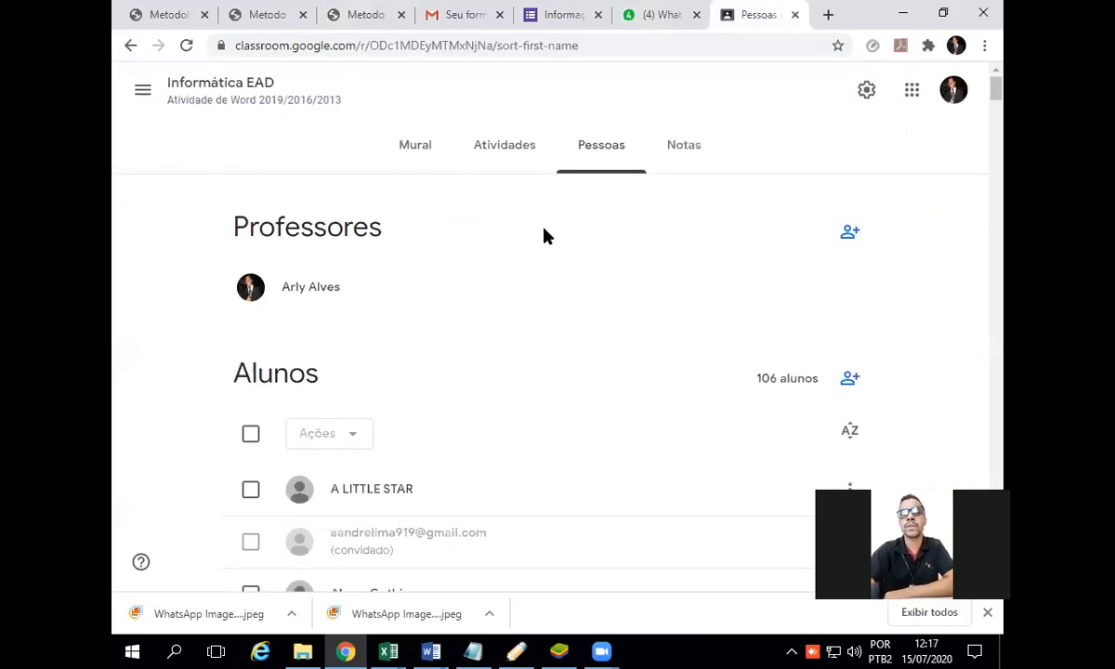
{"action": "left_click", "coordinate": [499, 163]}
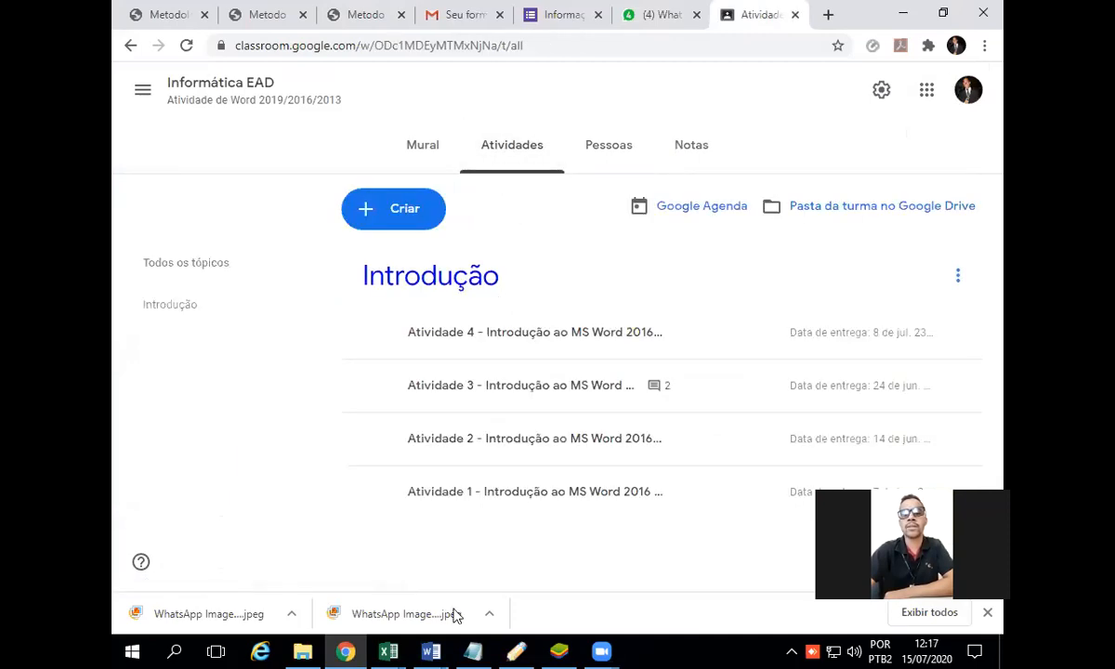
Step: Switch to the Atividade 5 document in Word and review the save-and-submit instructions below the final table
{"action": "mouse_move", "coordinate": [431, 650]}
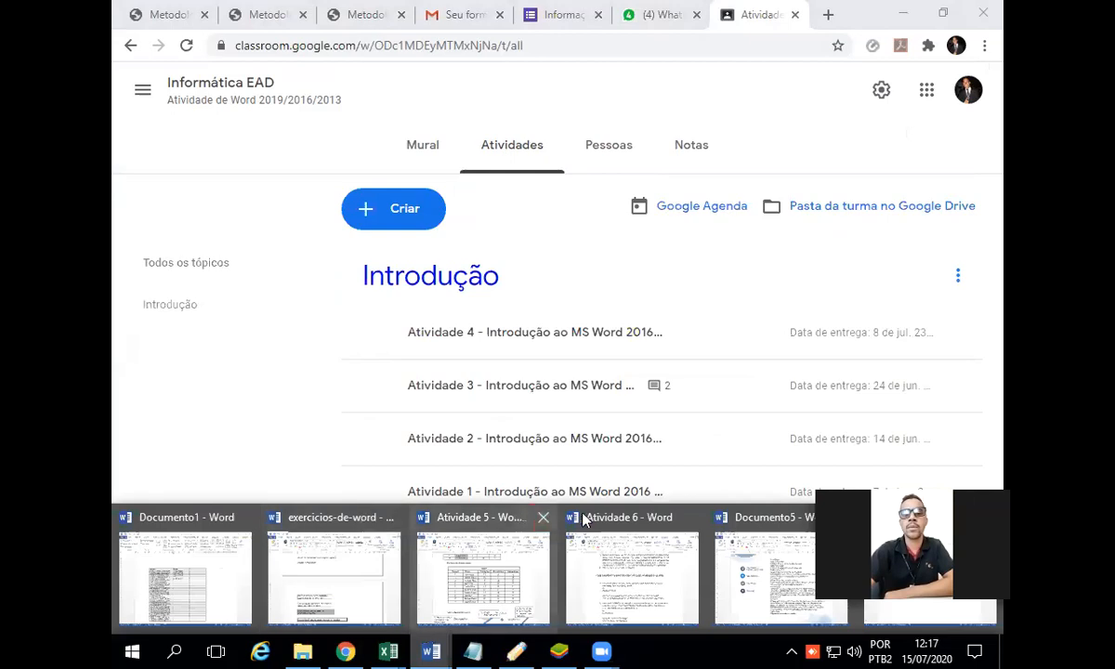
{"action": "left_click", "coordinate": [481, 525]}
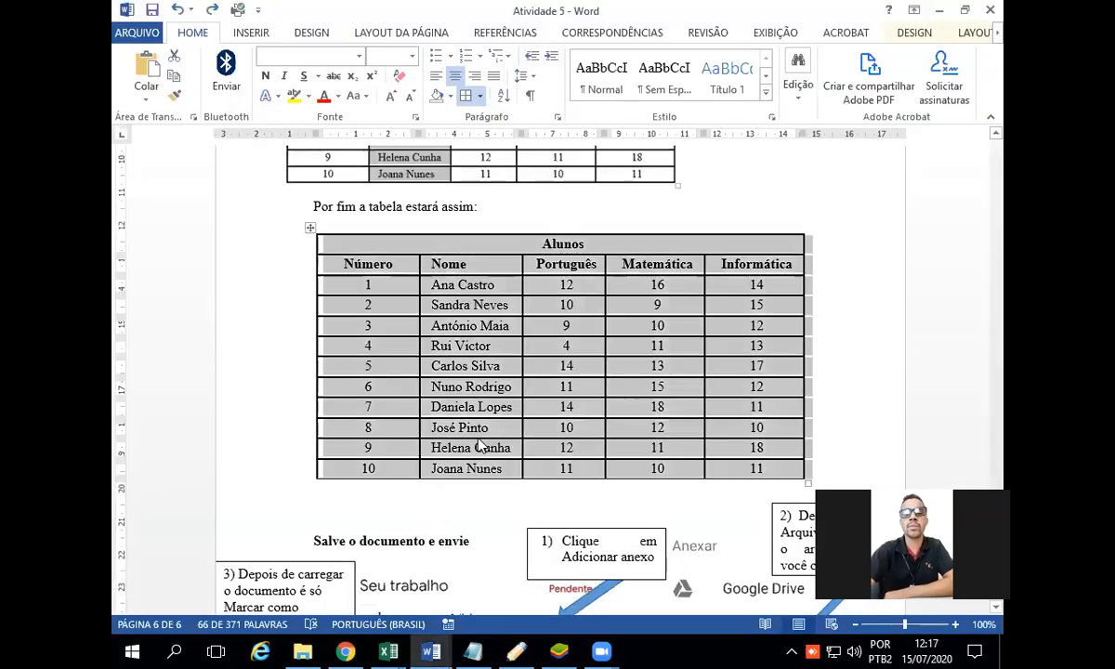
{"action": "scroll", "coordinate": [517, 395], "scroll_direction": "down", "scroll_amount": 3}
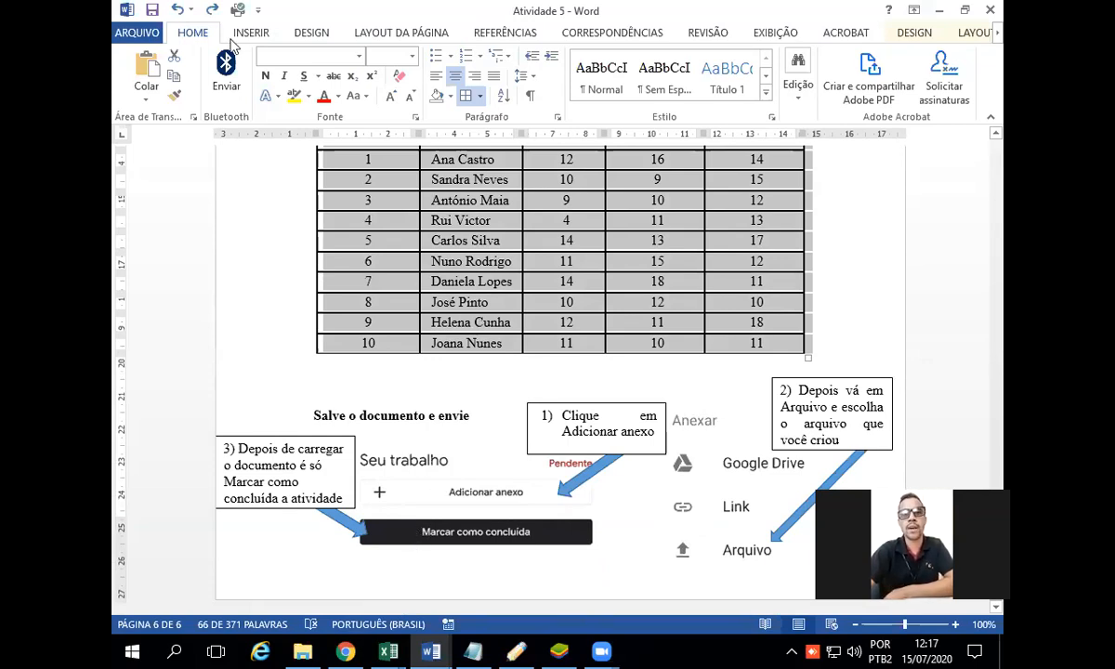
Step: Switch to the Atividade 6 document and review the essay instructions and the start of the model document section
{"action": "left_click", "coordinate": [430, 651]}
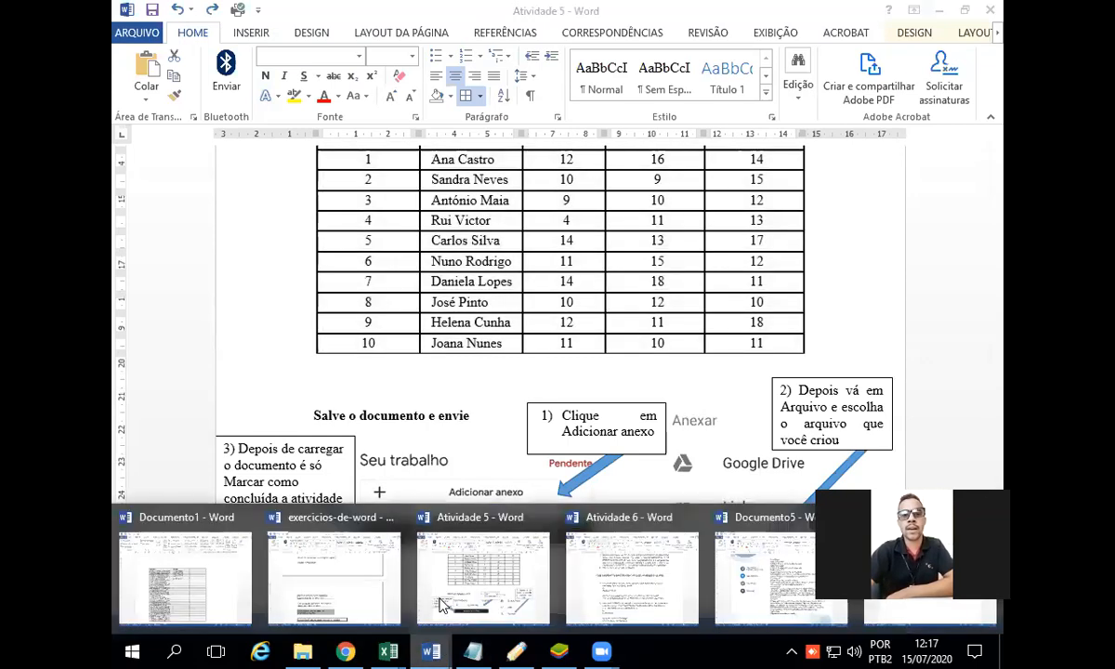
{"action": "left_click", "coordinate": [633, 563]}
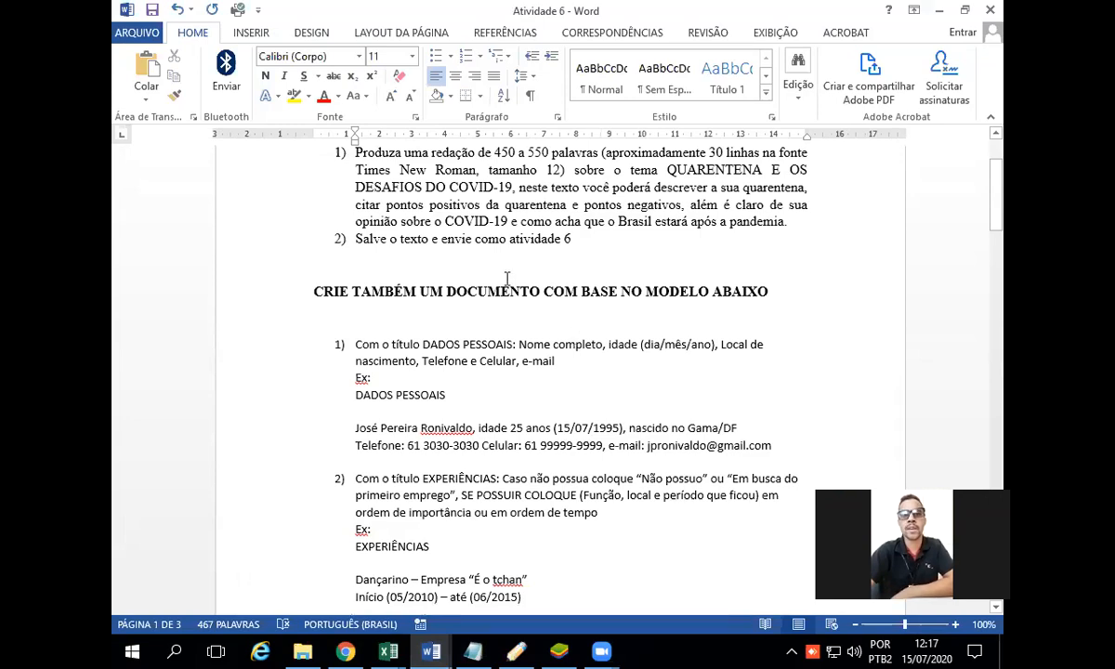
{"action": "scroll", "coordinate": [509, 284], "scroll_direction": "up", "scroll_amount": 2}
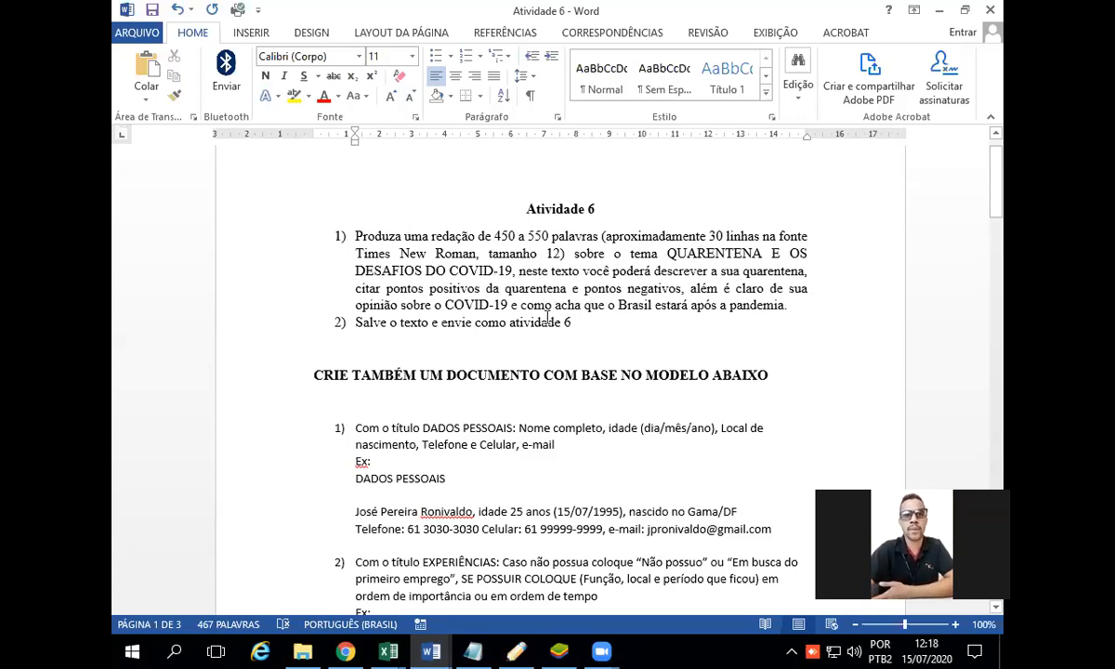
{"action": "scroll", "coordinate": [624, 307], "scroll_direction": "down", "scroll_amount": 1}
{"action": "scroll", "coordinate": [625, 313], "scroll_direction": "down", "scroll_amount": 2}
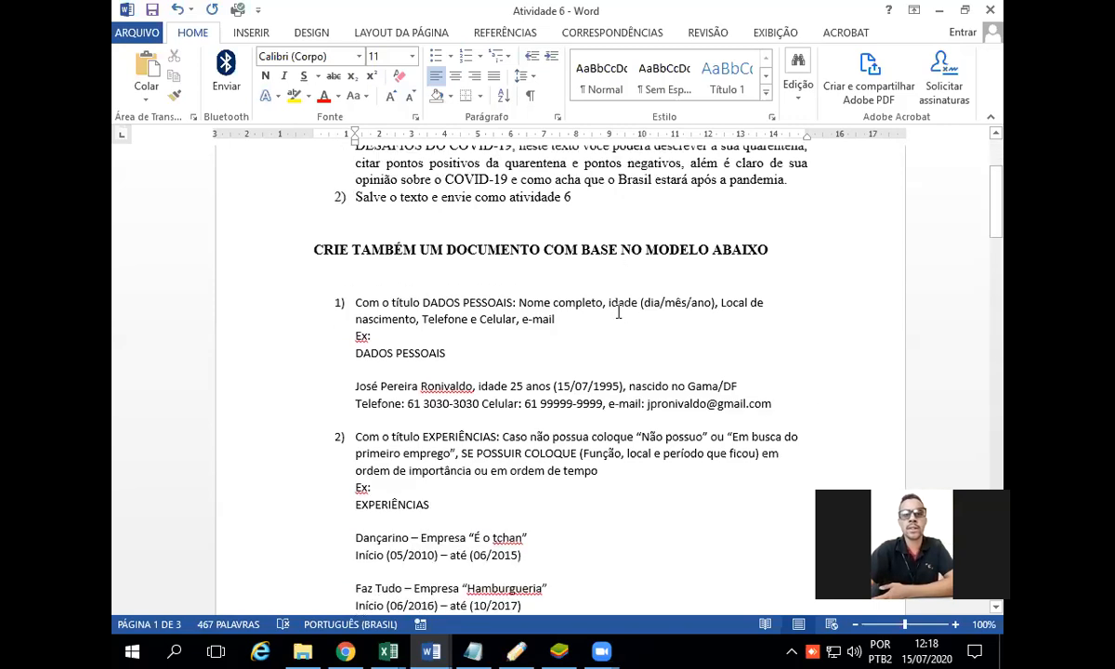
{"action": "scroll", "coordinate": [675, 212], "scroll_direction": "up", "scroll_amount": 2}
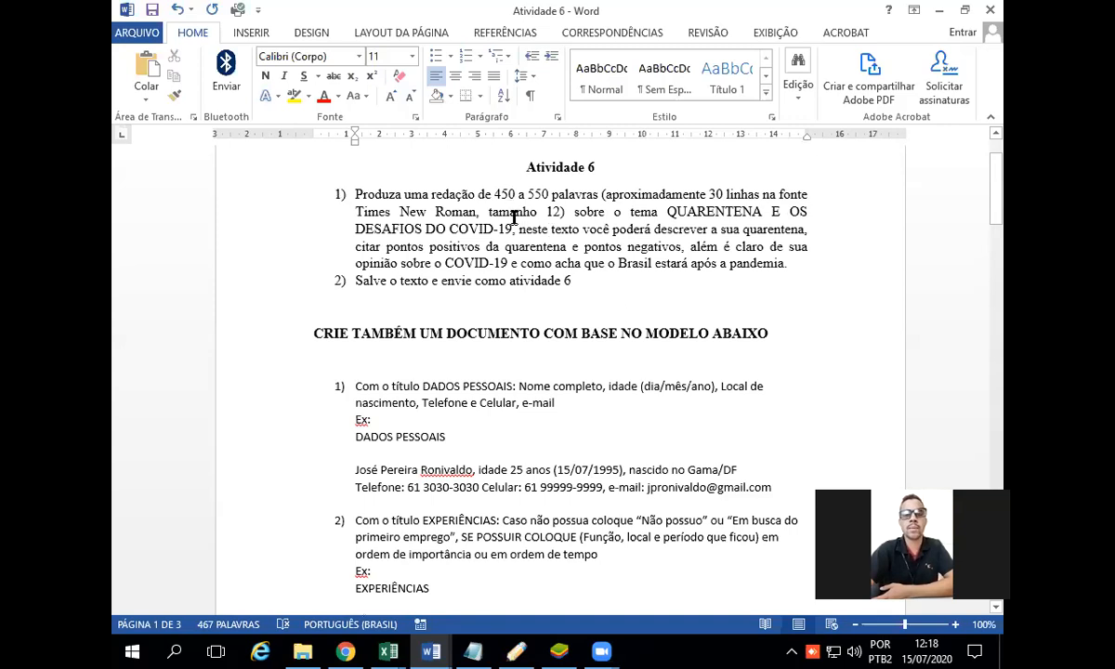
Step: Review the numbered section instructions of Atividade 6 and the framed résumé example on page 3, from DADOS PESSOAIS through OBJETIVO
{"action": "scroll", "coordinate": [514, 216], "scroll_direction": "down", "scroll_amount": 4}
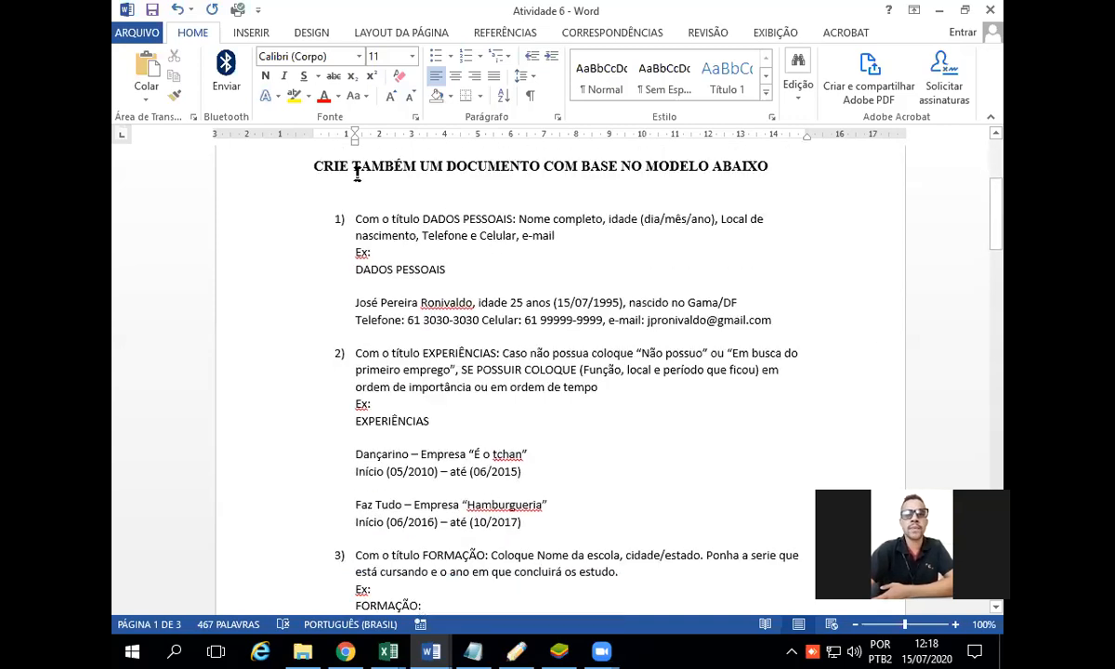
{"action": "scroll", "coordinate": [416, 197], "scroll_direction": "down", "scroll_amount": 10}
{"action": "scroll", "coordinate": [455, 216], "scroll_direction": "down", "scroll_amount": 10}
{"action": "scroll", "coordinate": [455, 216], "scroll_direction": "down", "scroll_amount": 18}
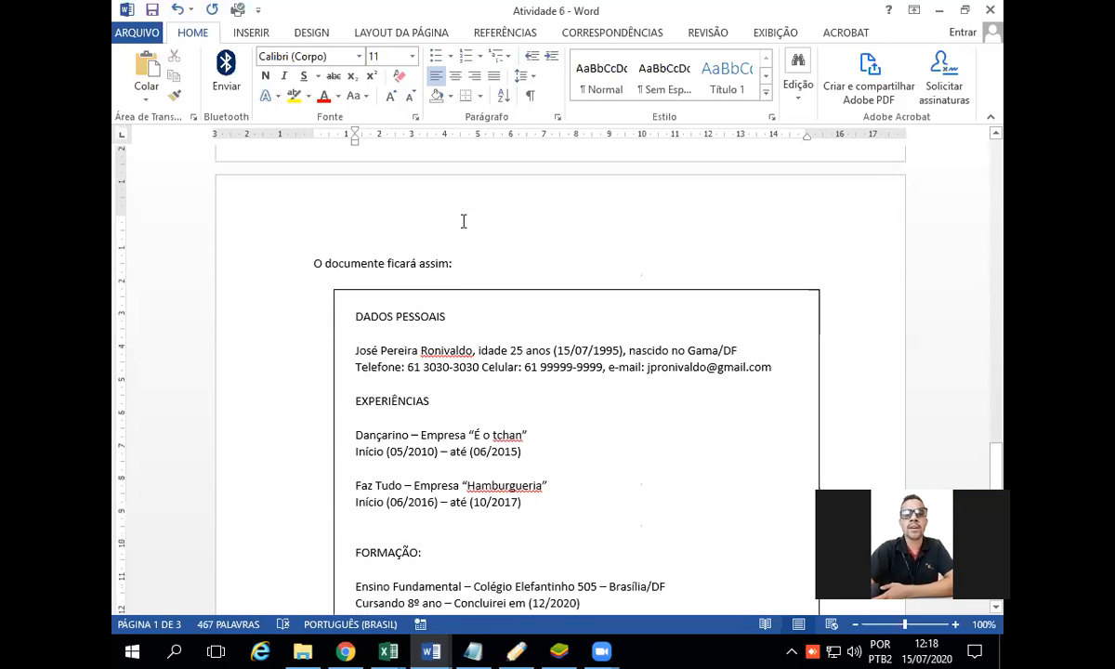
{"action": "scroll", "coordinate": [463, 221], "scroll_direction": "down", "scroll_amount": 3}
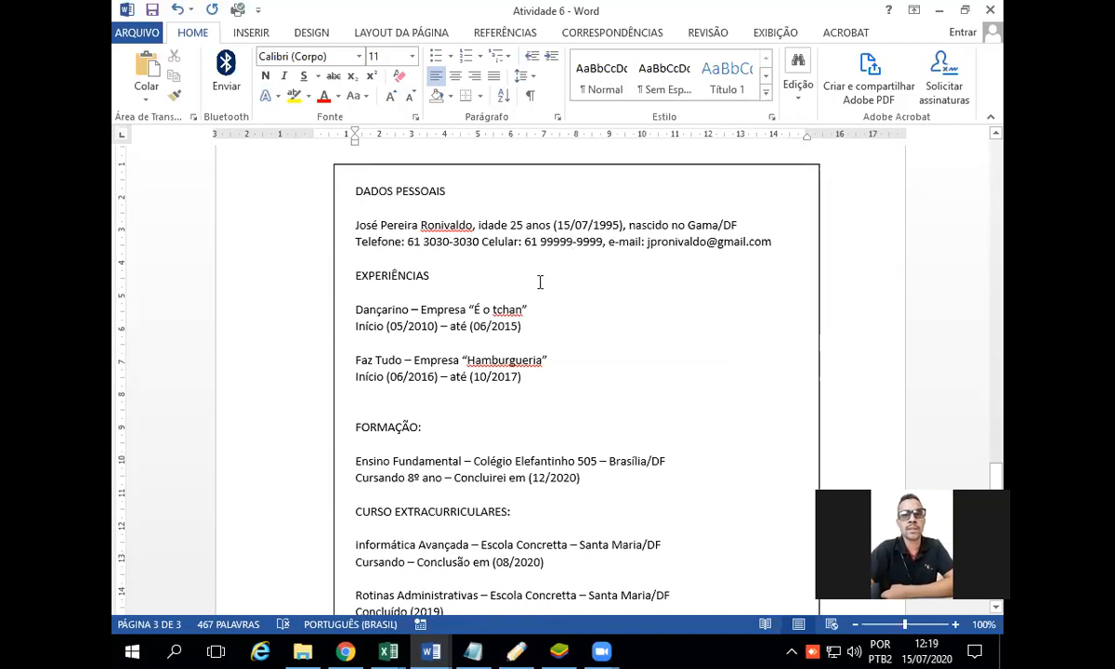
{"action": "scroll", "coordinate": [540, 282], "scroll_direction": "down", "scroll_amount": 2}
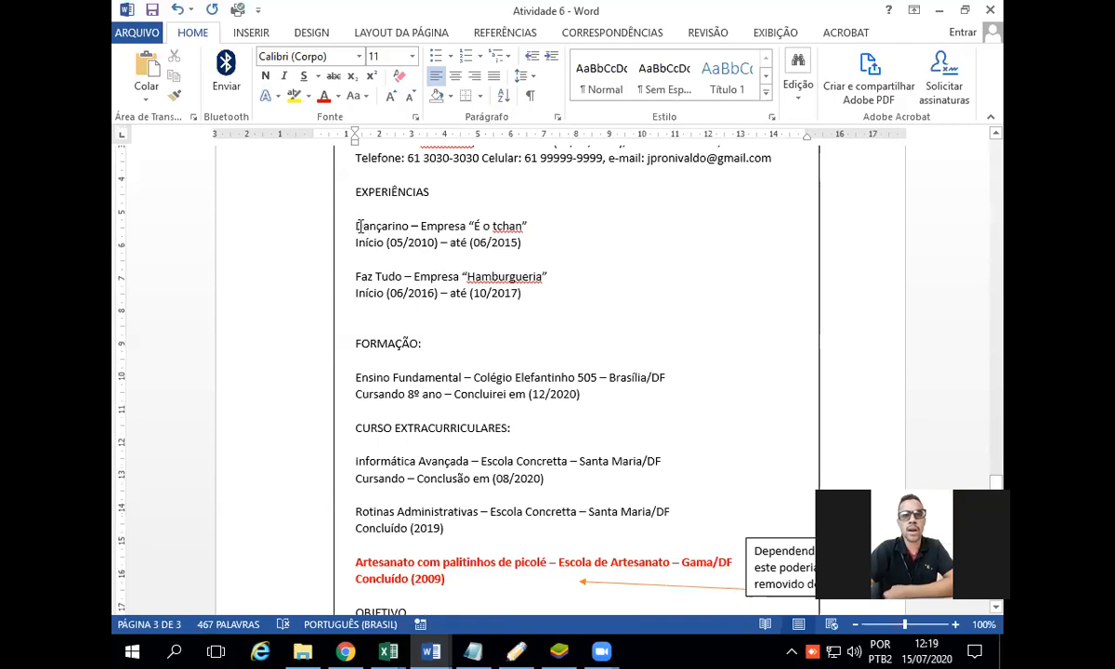
{"action": "scroll", "coordinate": [507, 265], "scroll_direction": "down", "scroll_amount": 1}
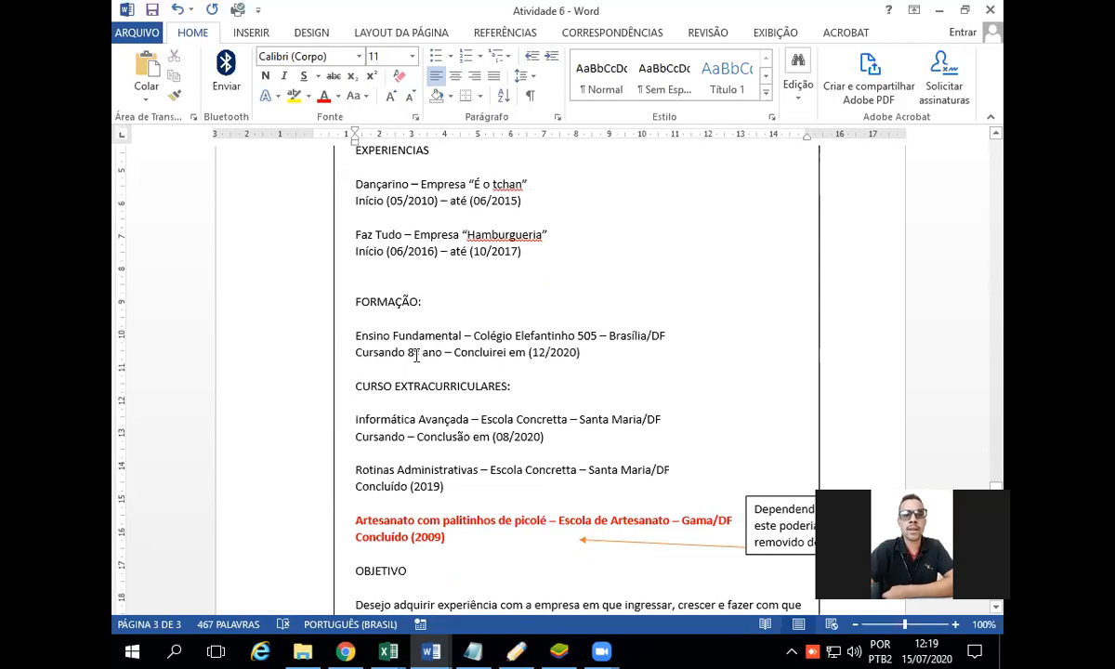
{"action": "scroll", "coordinate": [420, 363], "scroll_direction": "down", "scroll_amount": 1}
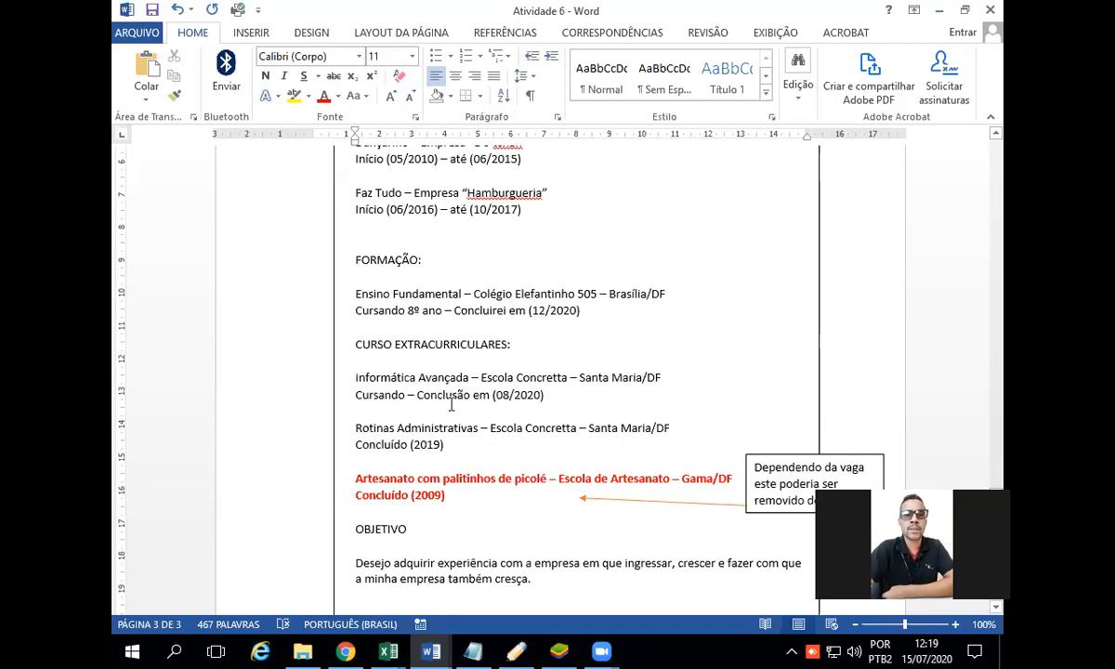
{"action": "scroll", "coordinate": [439, 371], "scroll_direction": "down", "scroll_amount": 1}
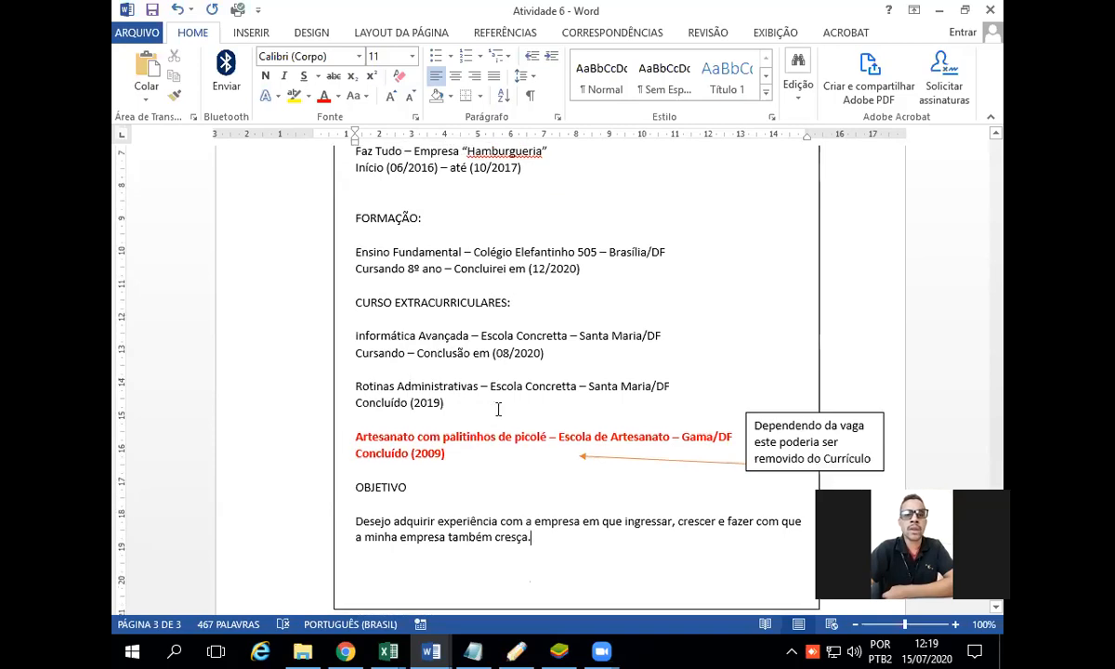
{"action": "scroll", "coordinate": [498, 409], "scroll_direction": "down", "scroll_amount": 1}
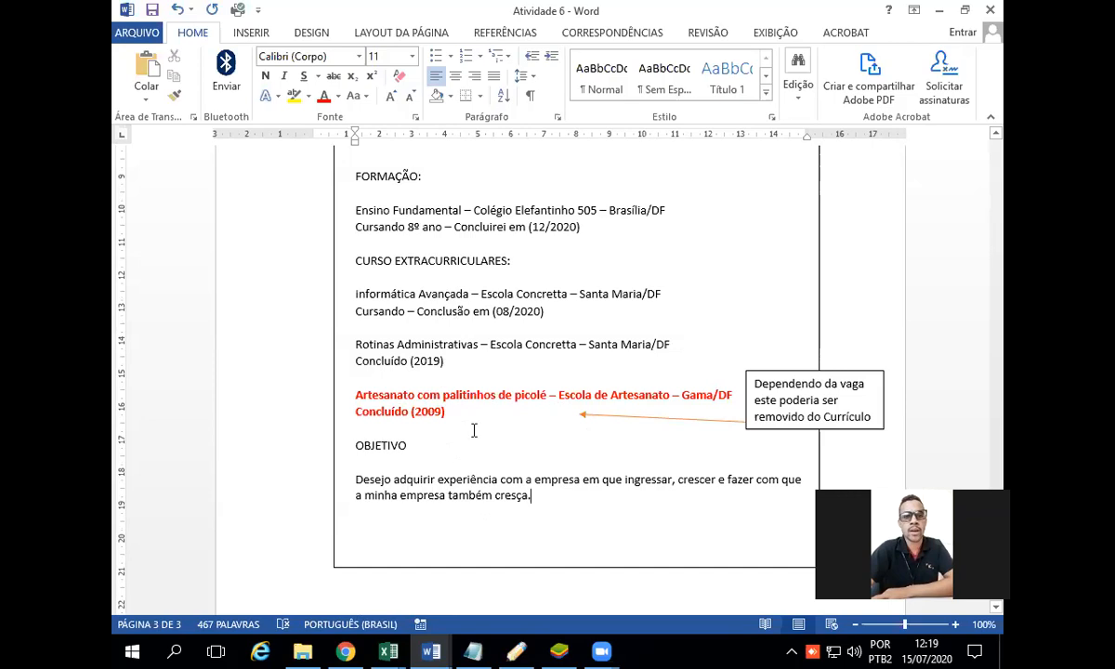
Step: Examine the OBJETIVO instructions in item 5, with their SUBJETIVO and DIRETO examples, and compare them with the objective in the framed résumé
{"action": "scroll", "coordinate": [474, 430], "scroll_direction": "up", "scroll_amount": 10}
{"action": "scroll", "coordinate": [488, 414], "scroll_direction": "up", "scroll_amount": 5}
{"action": "scroll", "coordinate": [473, 406], "scroll_direction": "down", "scroll_amount": 12}
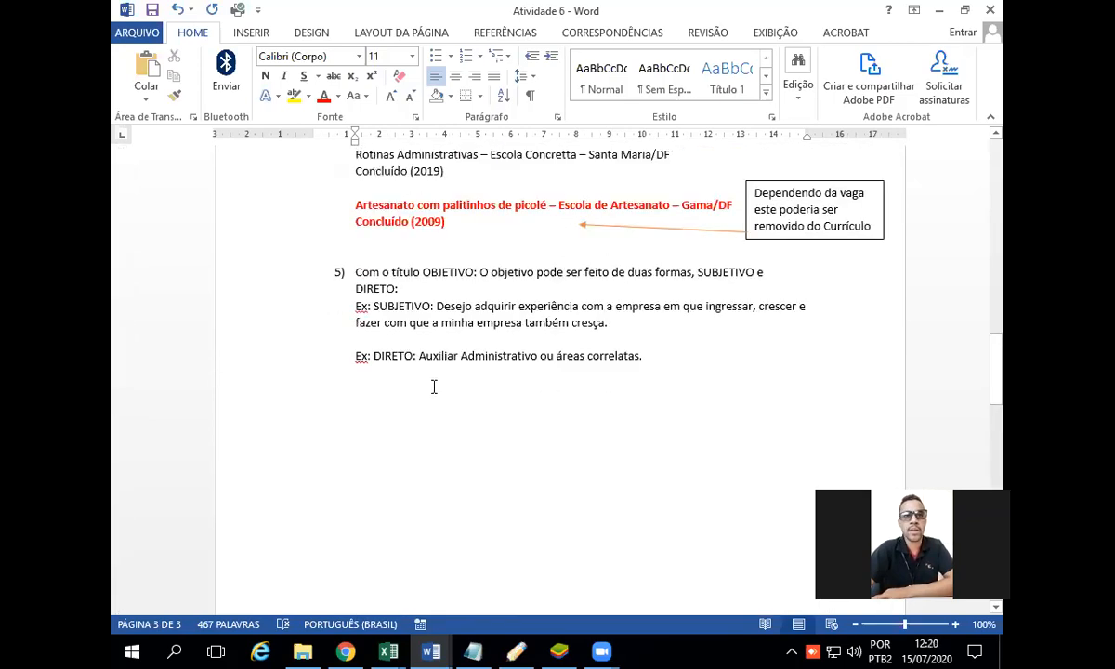
{"action": "scroll", "coordinate": [601, 354], "scroll_direction": "down", "scroll_amount": 15}
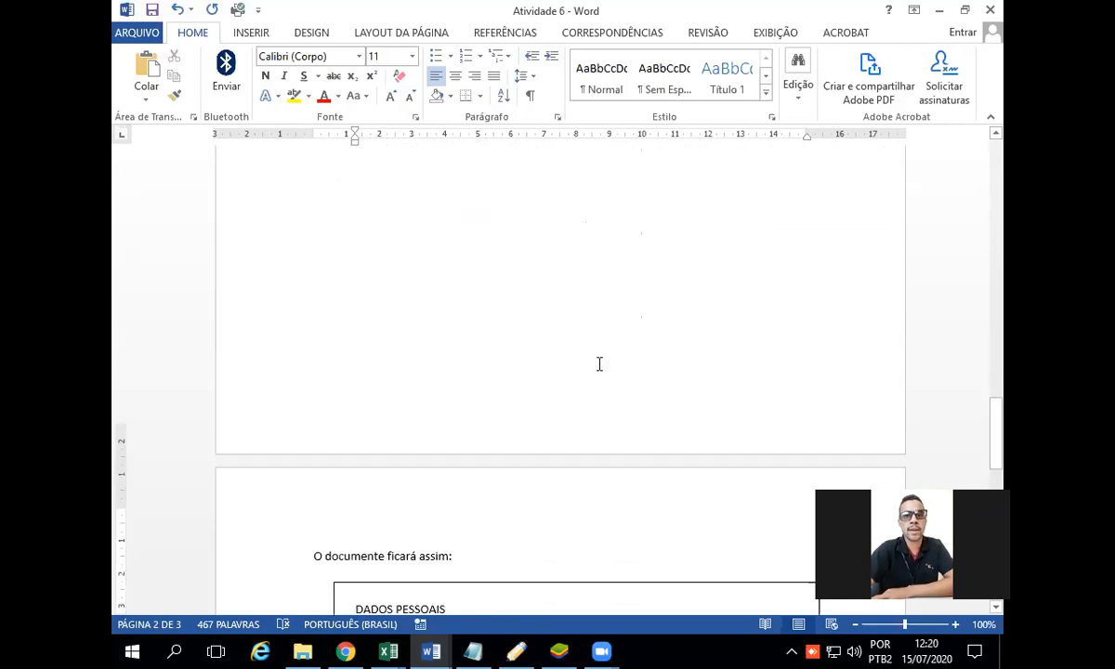
{"action": "scroll", "coordinate": [599, 363], "scroll_direction": "down", "scroll_amount": 6}
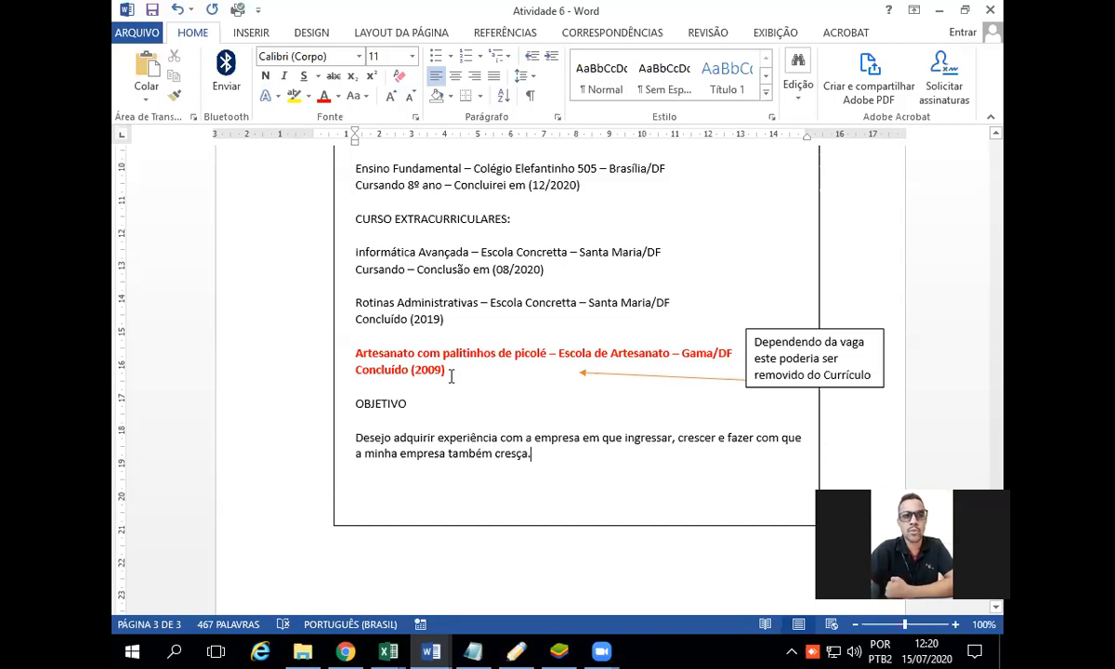
Step: Reread the whole framed résumé example, checking the order of its personal data, experience, education, extracurricular course and objective sections
{"action": "scroll", "coordinate": [488, 415], "scroll_direction": "up", "scroll_amount": 1}
{"action": "scroll", "coordinate": [490, 415], "scroll_direction": "up", "scroll_amount": 5}
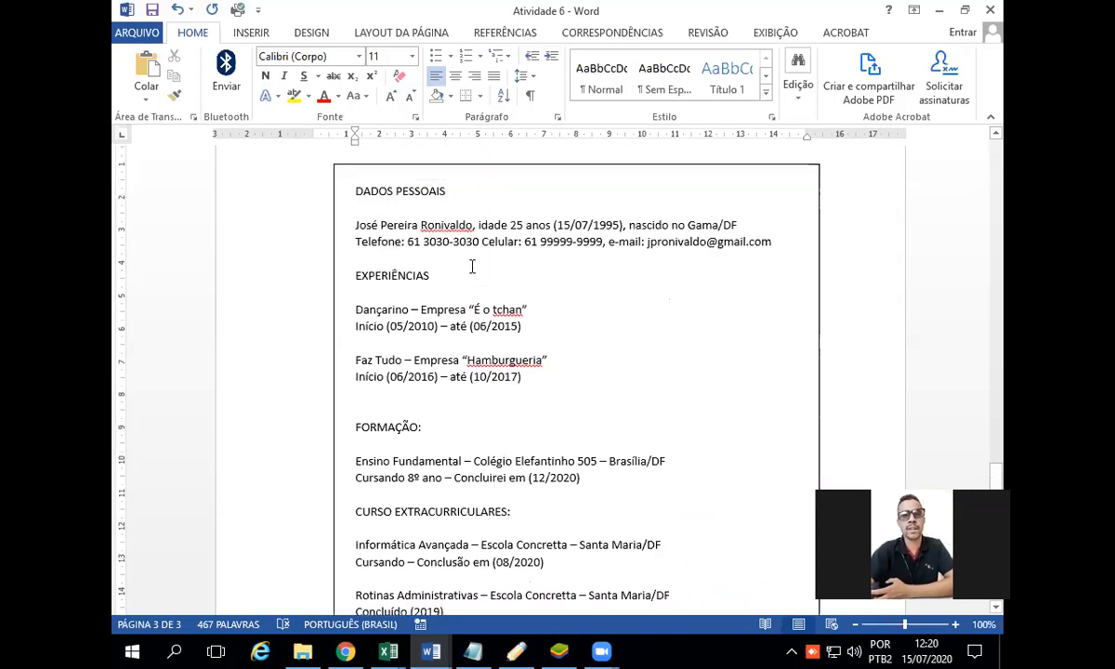
{"action": "scroll", "coordinate": [457, 260], "scroll_direction": "down", "scroll_amount": 7}
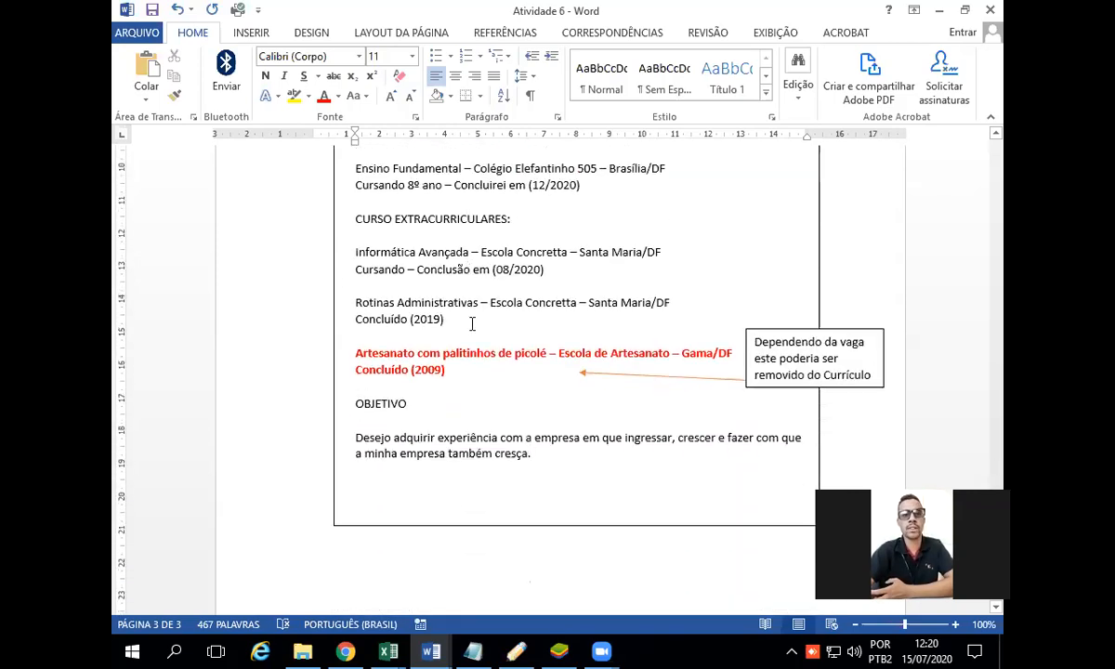
{"action": "scroll", "coordinate": [469, 321], "scroll_direction": "up", "scroll_amount": 6}
{"action": "scroll", "coordinate": [409, 296], "scroll_direction": "up", "scroll_amount": 2}
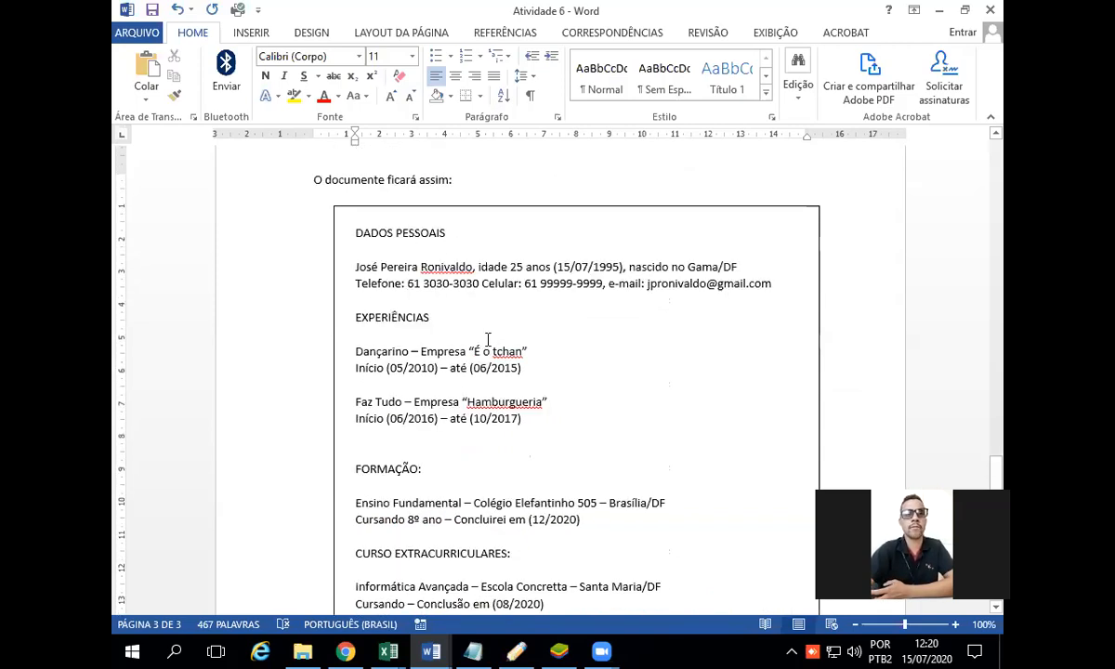
{"action": "scroll", "coordinate": [480, 292], "scroll_direction": "down", "scroll_amount": 6}
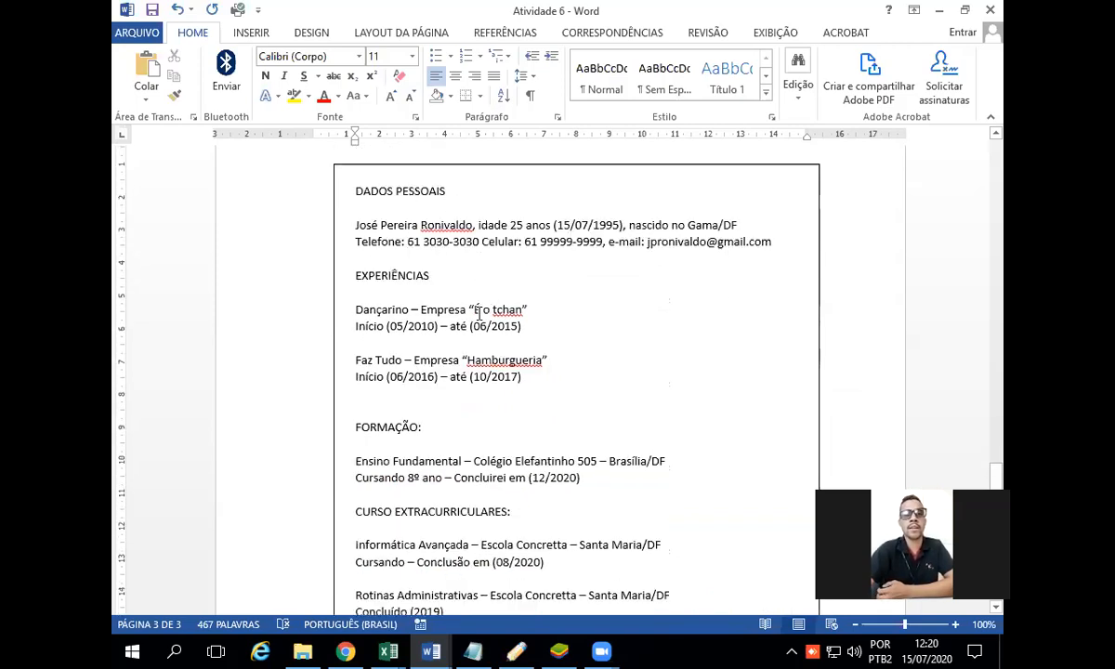
{"action": "scroll", "coordinate": [480, 324], "scroll_direction": "up", "scroll_amount": 9}
{"action": "scroll", "coordinate": [479, 326], "scroll_direction": "down", "scroll_amount": 4}
{"action": "scroll", "coordinate": [480, 325], "scroll_direction": "down", "scroll_amount": 4}
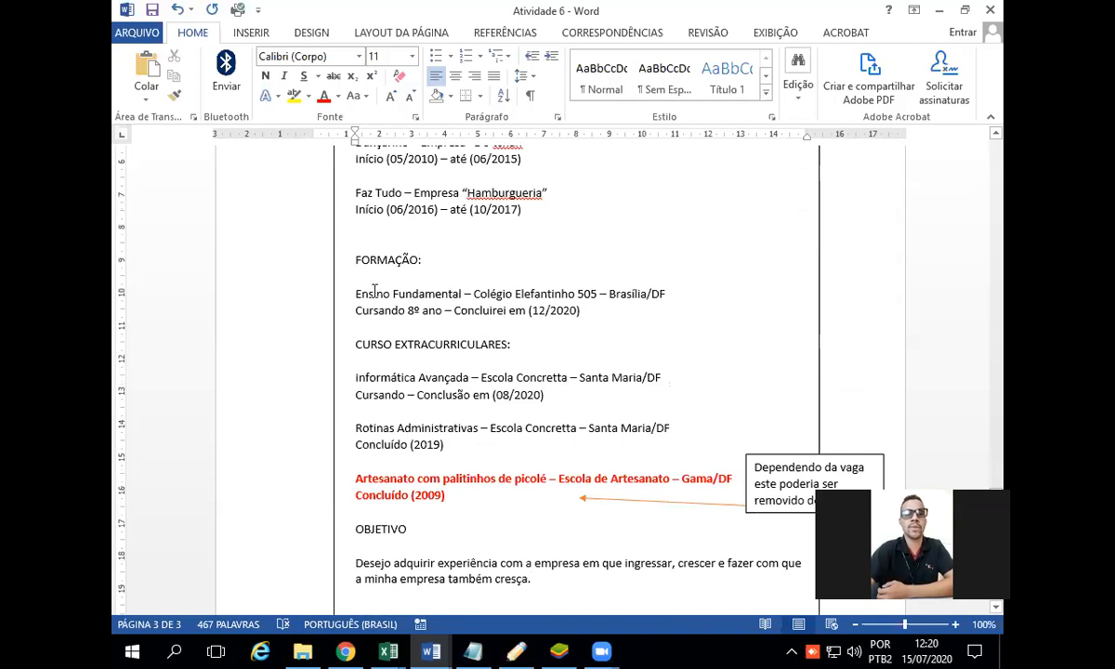
{"action": "scroll", "coordinate": [391, 307], "scroll_direction": "down", "scroll_amount": 4}
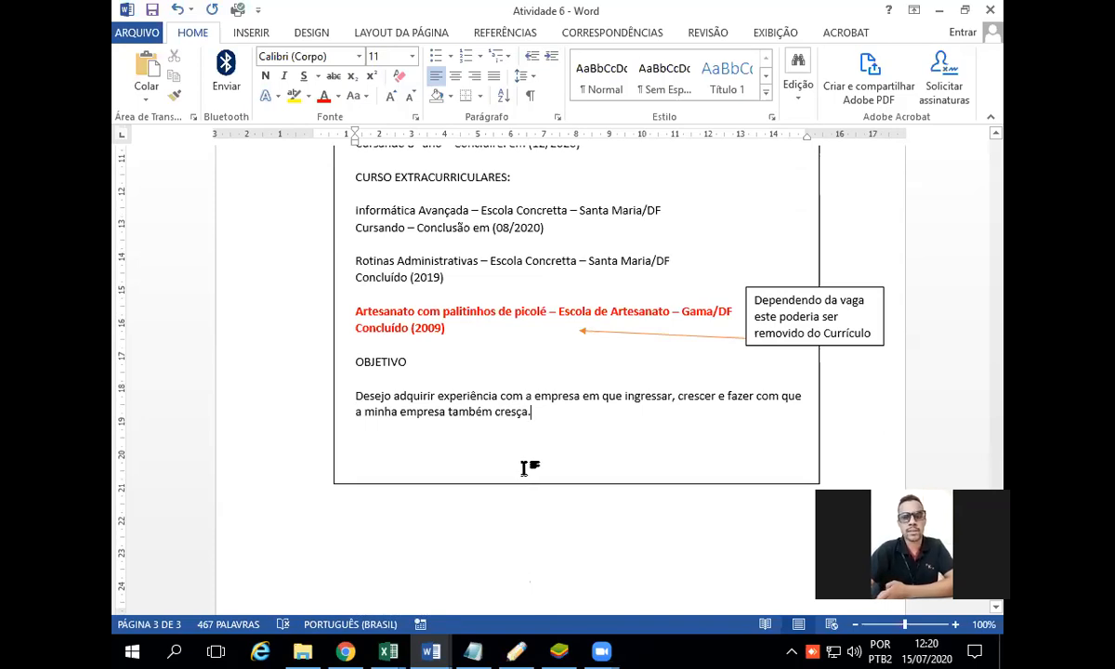
Step: Go back from the framed résumé example to the end of the numbered section instructions on page 2
{"action": "scroll", "coordinate": [505, 348], "scroll_direction": "up", "scroll_amount": 3}
{"action": "scroll", "coordinate": [505, 349], "scroll_direction": "up", "scroll_amount": 5}
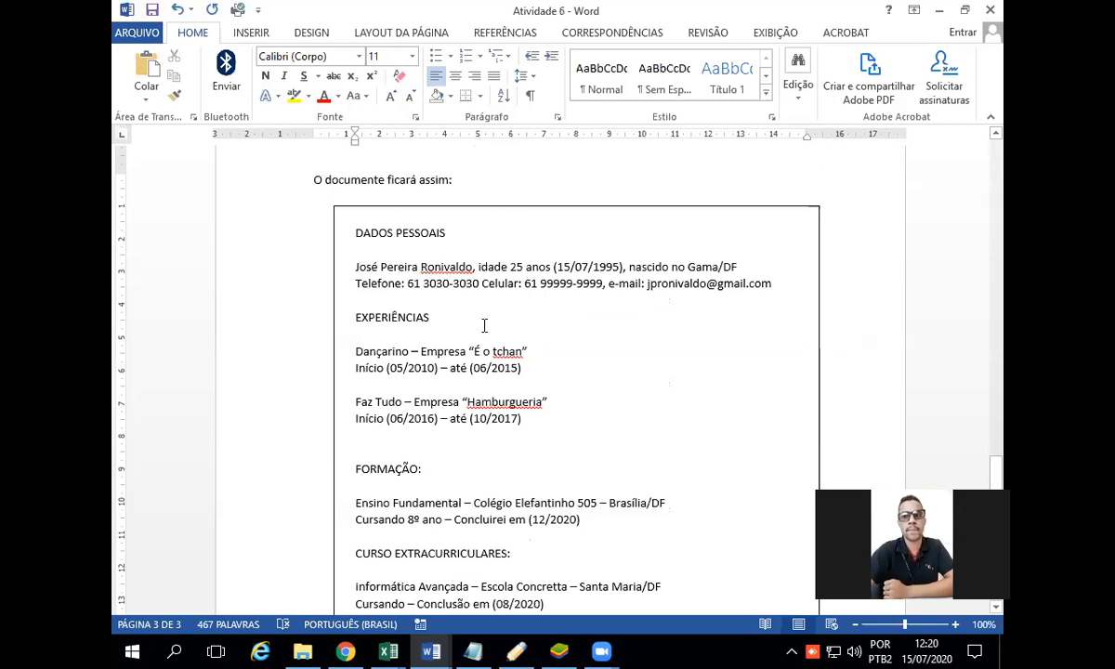
{"action": "scroll", "coordinate": [503, 298], "scroll_direction": "up", "scroll_amount": 5}
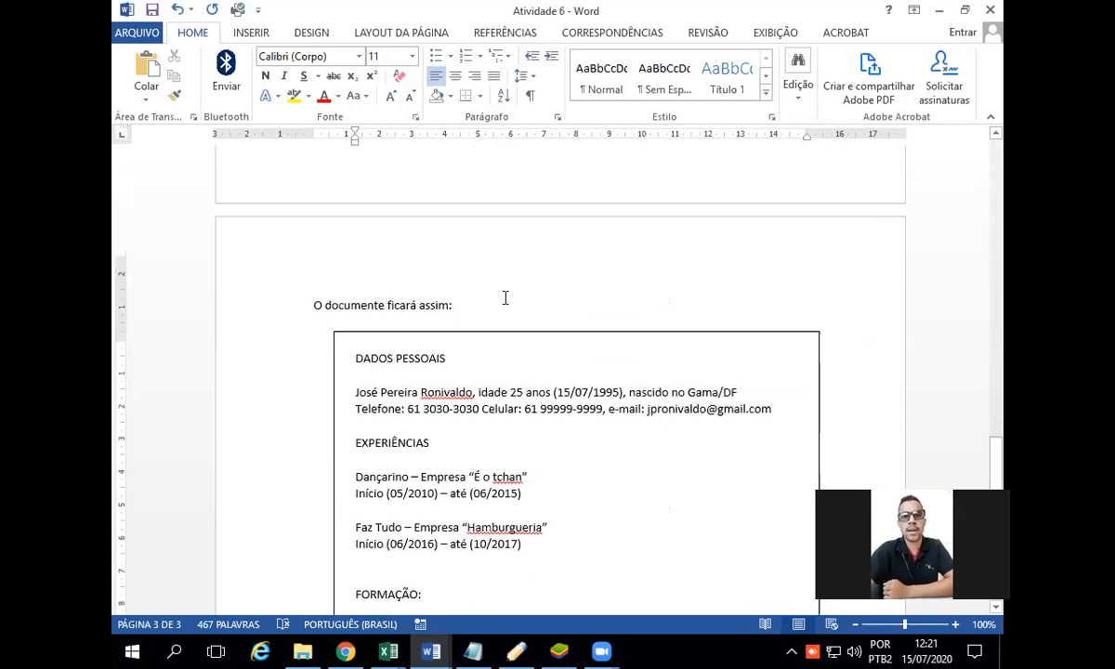
{"action": "scroll", "coordinate": [506, 298], "scroll_direction": "up", "scroll_amount": 5}
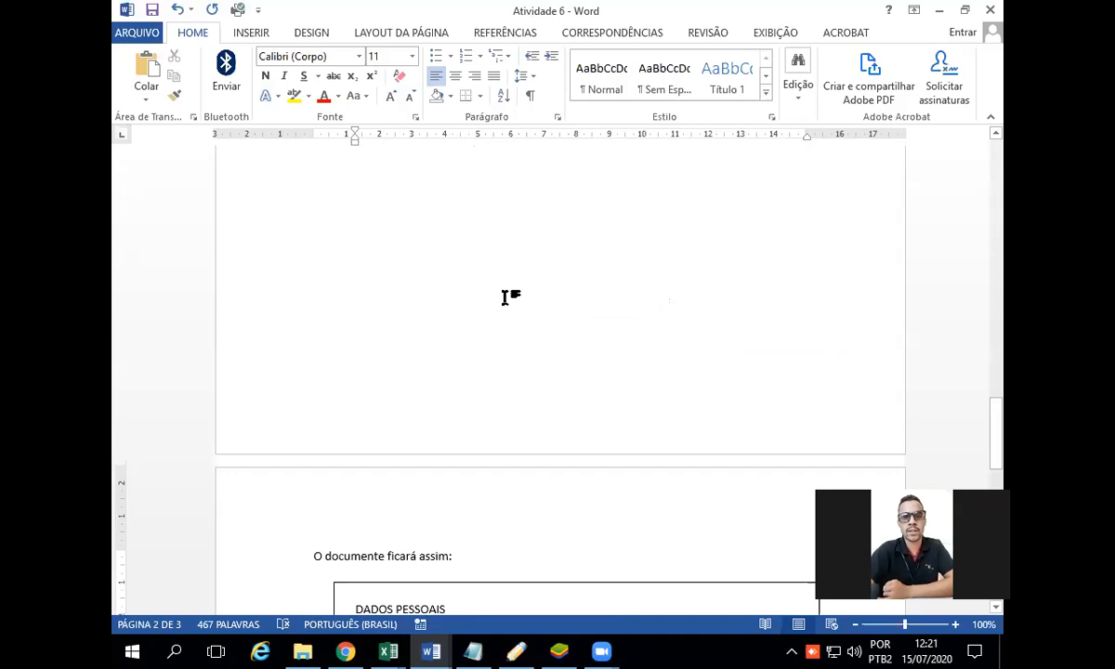
{"action": "scroll", "coordinate": [509, 297], "scroll_direction": "up", "scroll_amount": 1}
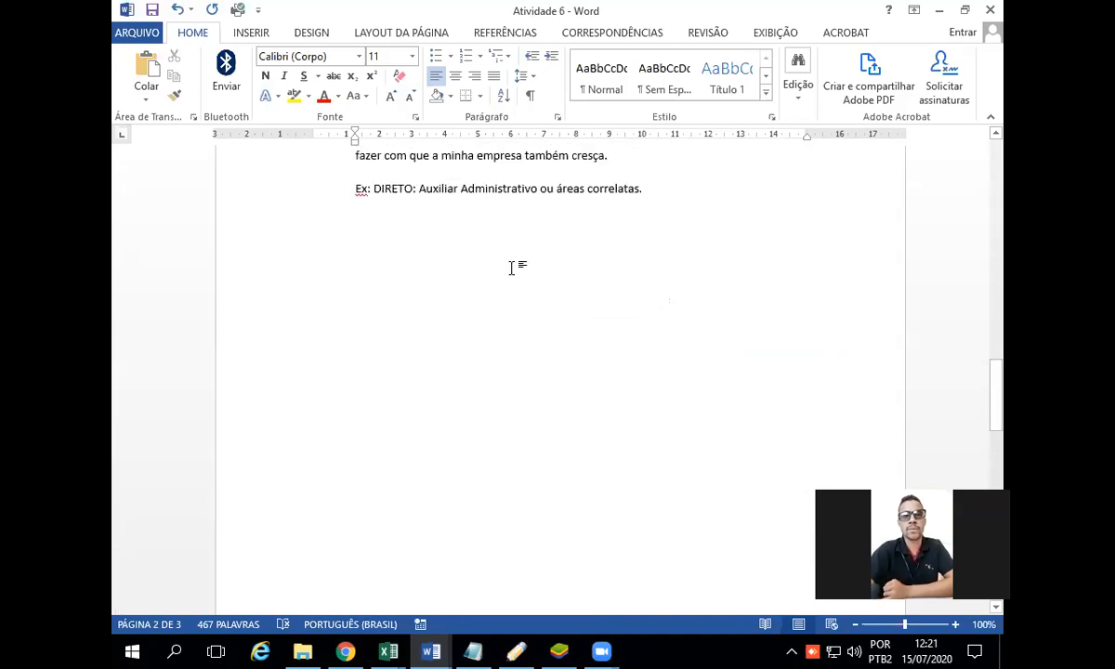